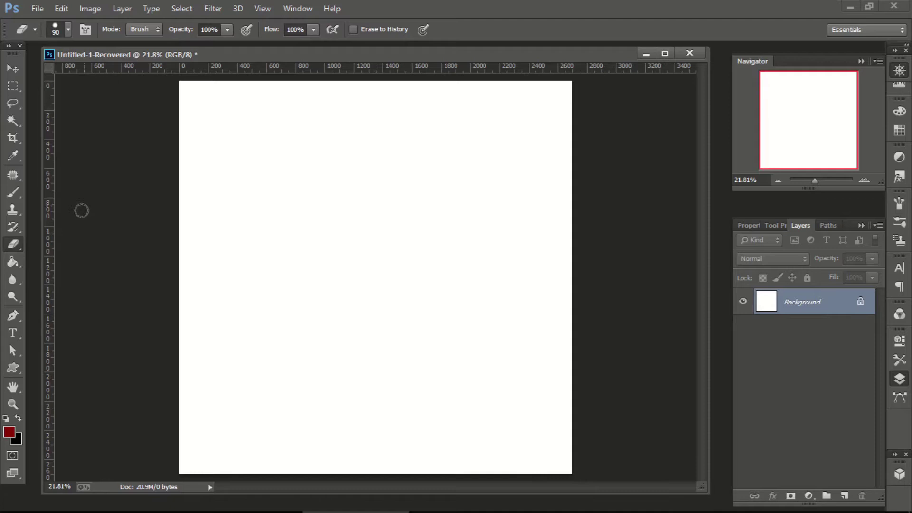
# - Place a vertical guide at about 1350 px and a horizontal guide across the page middle
pyautogui.moveTo(50, 247); pyautogui.dragTo(154, 263)
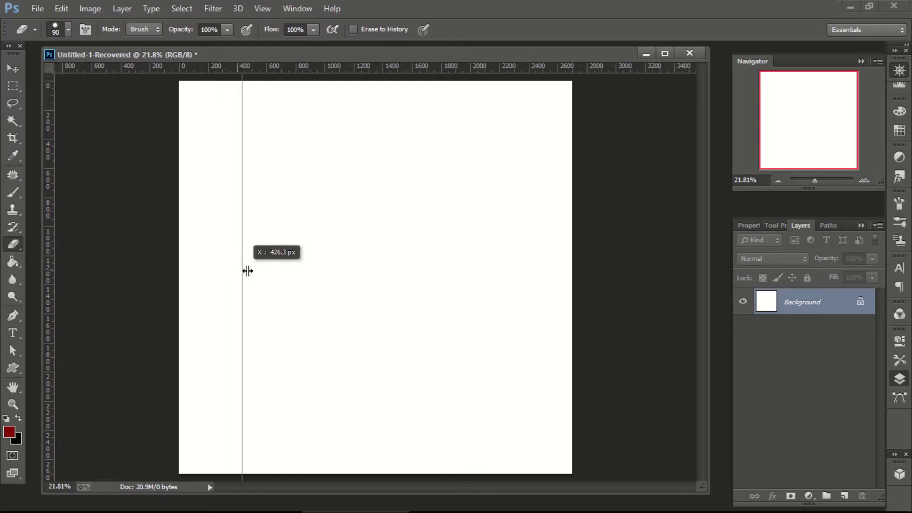
pyautogui.moveTo(155, 264); pyautogui.dragTo(378, 308)
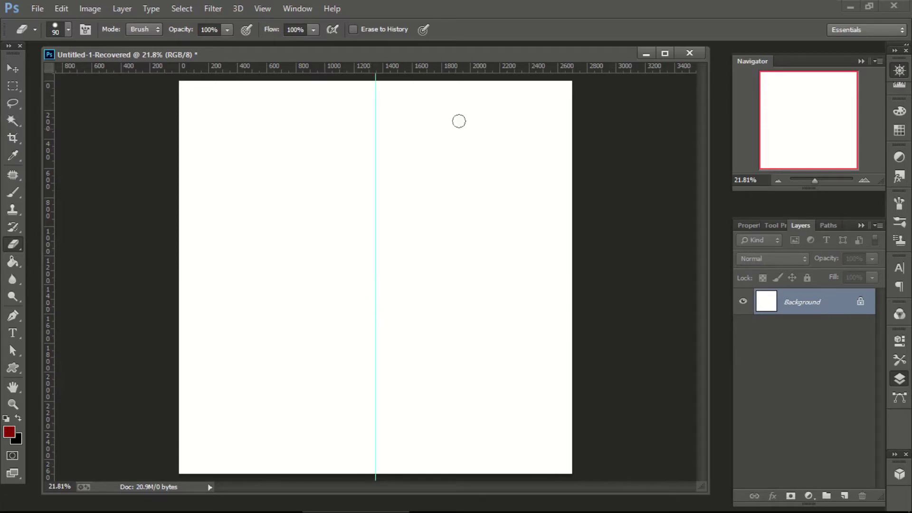
pyautogui.moveTo(468, 68); pyautogui.dragTo(450, 276)
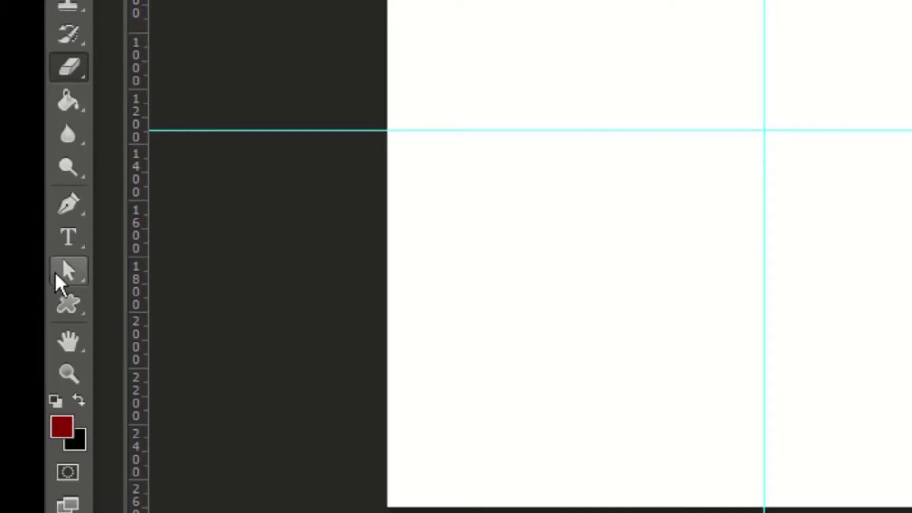
# - Draw a black 5 px Line Tool stroke from the guide intersection toward the upper right
pyautogui.click(62, 305)
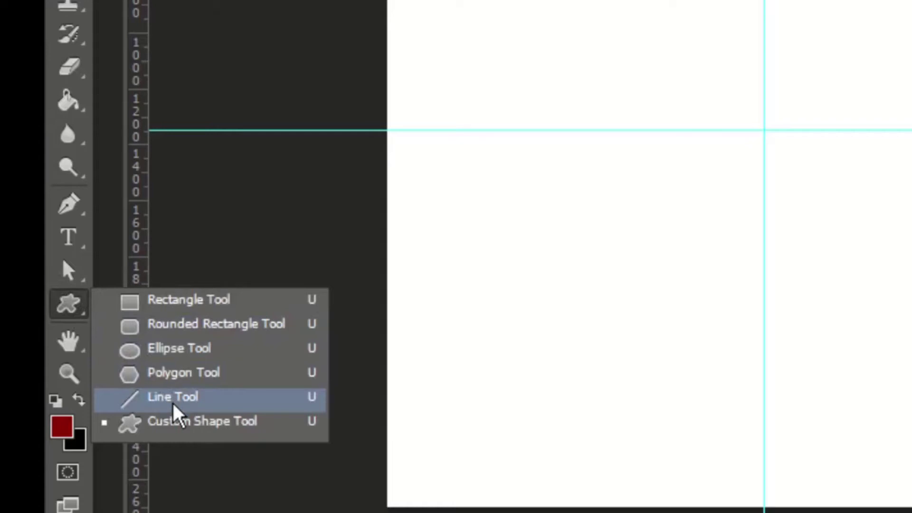
pyautogui.click(170, 403)
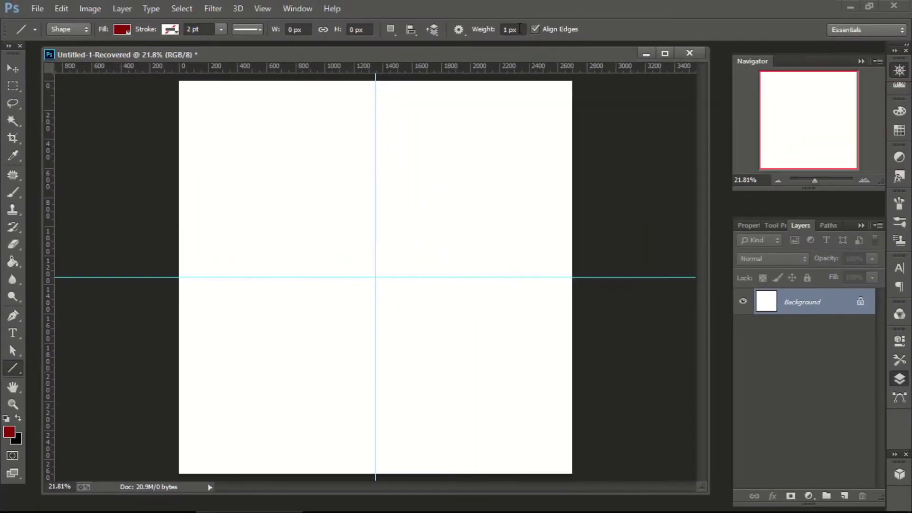
pyautogui.doubleClick(508, 29)
pyautogui.write('5')
pyautogui.press('Return')
pyautogui.click(19, 418)
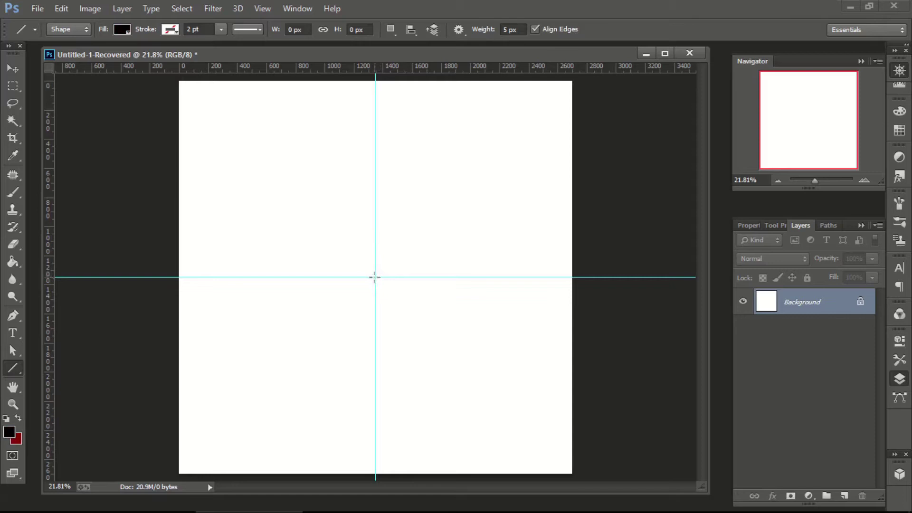
pyautogui.moveTo(374, 277)
pyautogui.mouseDown()
pyautogui.moveTo(463, 134)
pyautogui.moveTo(460, 141)
pyautogui.mouseUp()
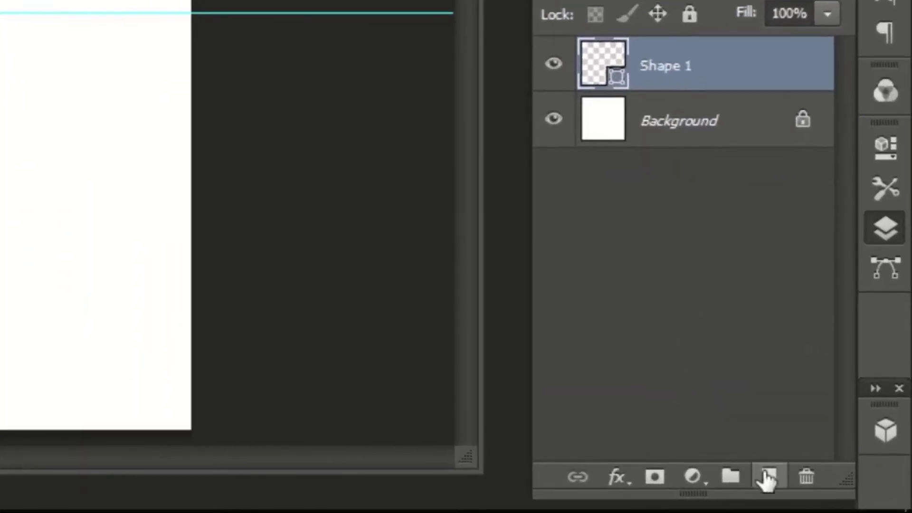
# - Draw a small 92 px black circle with the Ellipse Tool on a new layer
pyautogui.click(843, 496)
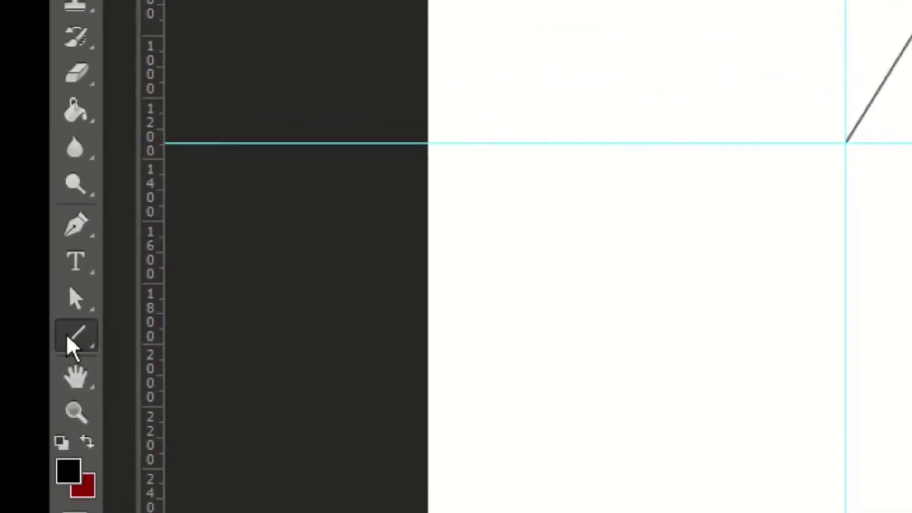
pyautogui.rightClick(70, 342)
pyautogui.click(165, 386)
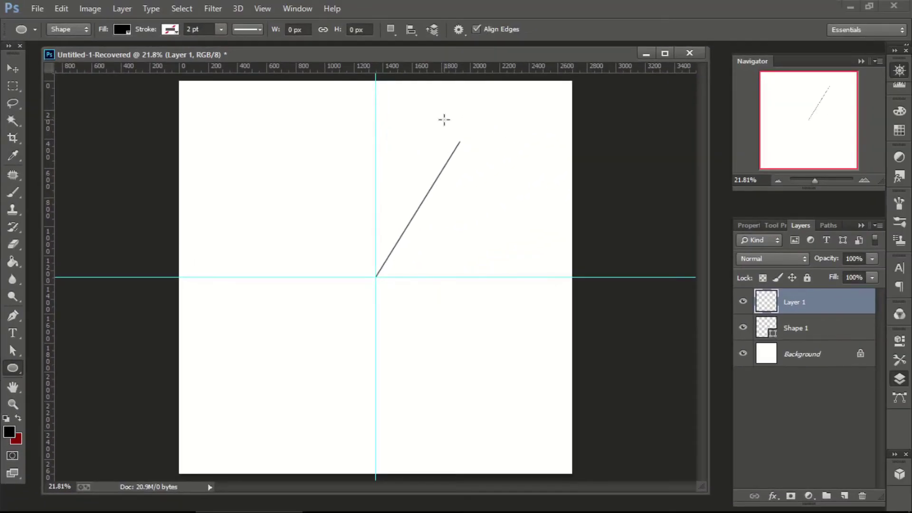
pyautogui.moveTo(438, 112); pyautogui.dragTo(446, 119)
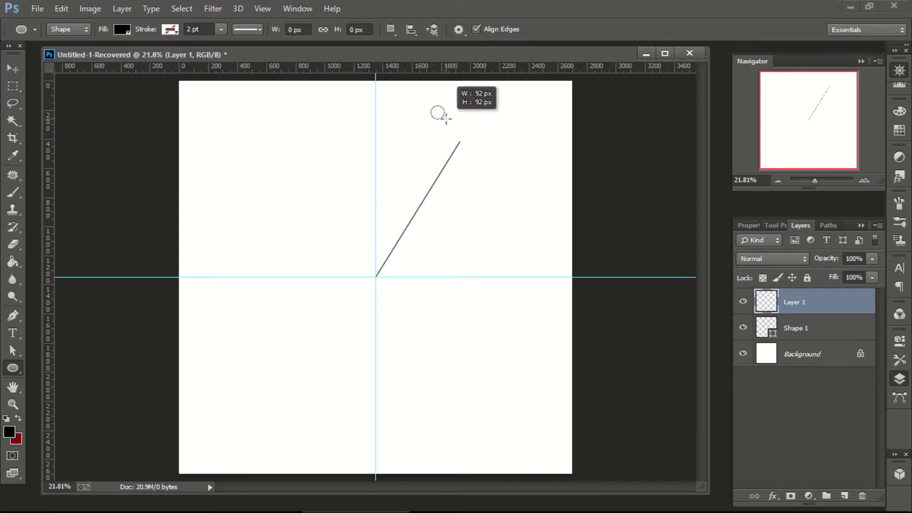
pyautogui.moveTo(445, 119); pyautogui.dragTo(446, 119)
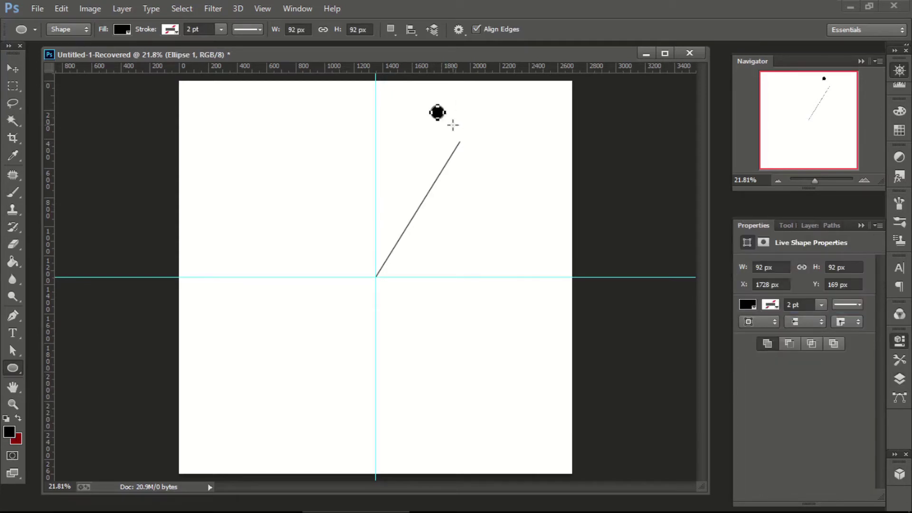
# - Move the dot onto the line's outer end and merge it with Shape 1 (Ctrl+E)
pyautogui.click(16, 70)
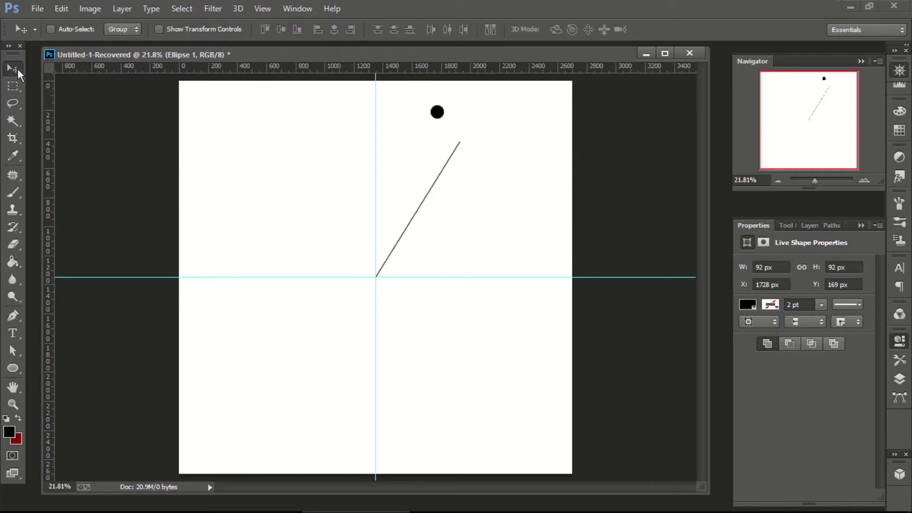
pyautogui.moveTo(438, 115); pyautogui.dragTo(461, 143)
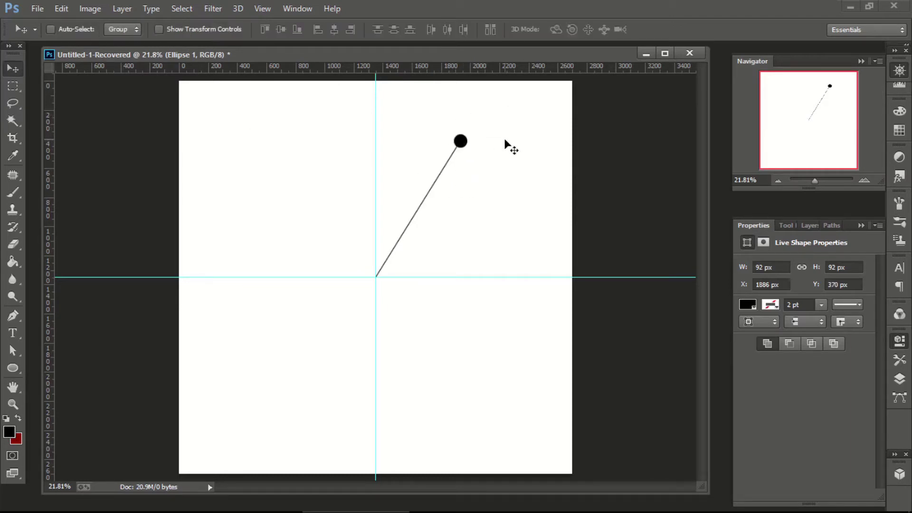
pyautogui.press('Right')
pyautogui.press('Right')
pyautogui.press('Right')
pyautogui.click(899, 381)
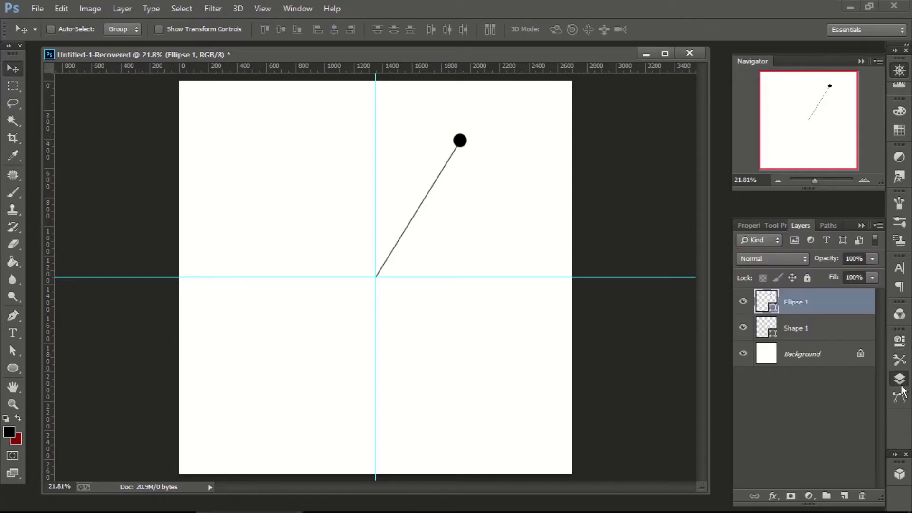
pyautogui.keyDown('shift'); pyautogui.click(812, 335); pyautogui.keyUp('shift')
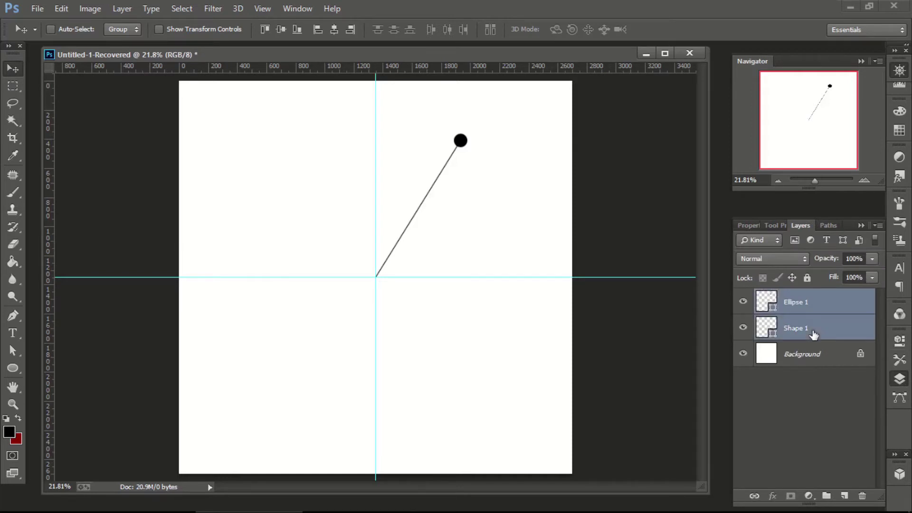
pyautogui.hotkey('ctrl', 'e')
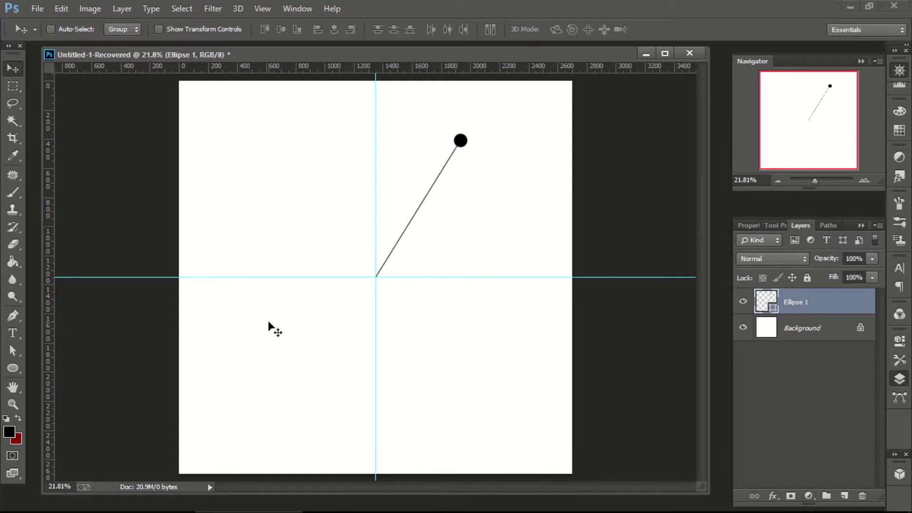
# - Rotate the line-and-dot layer 15° using the guide intersection as the pivot
pyautogui.hotkey('ctrl', 't')
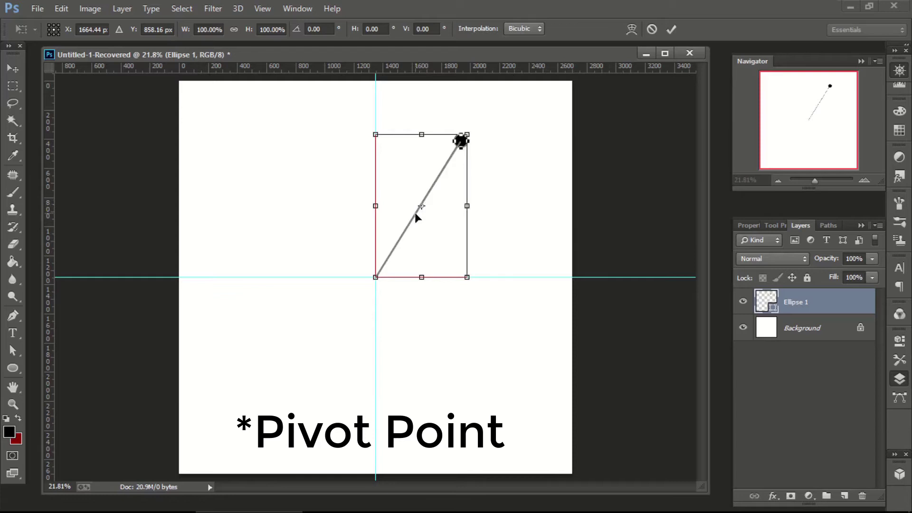
pyautogui.moveTo(420, 208); pyautogui.dragTo(376, 279)
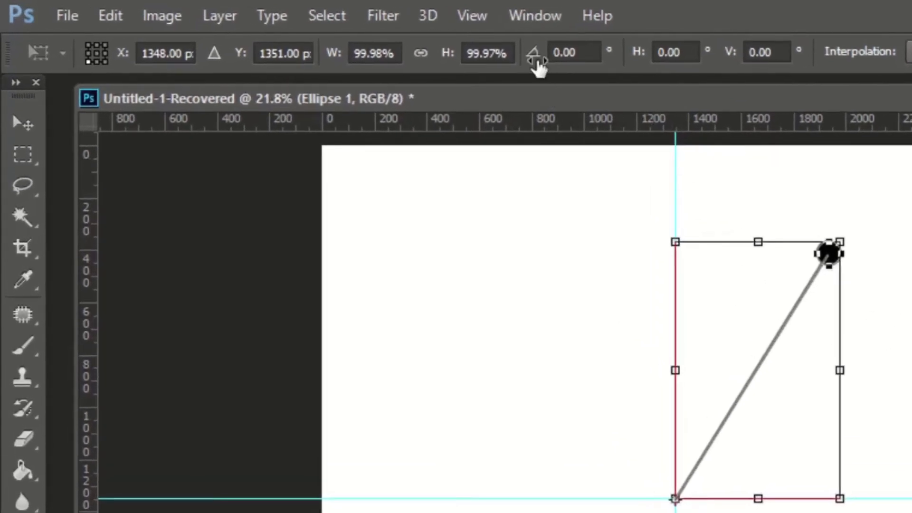
pyautogui.click(587, 50)
pyautogui.moveTo(588, 50); pyautogui.dragTo(552, 48)
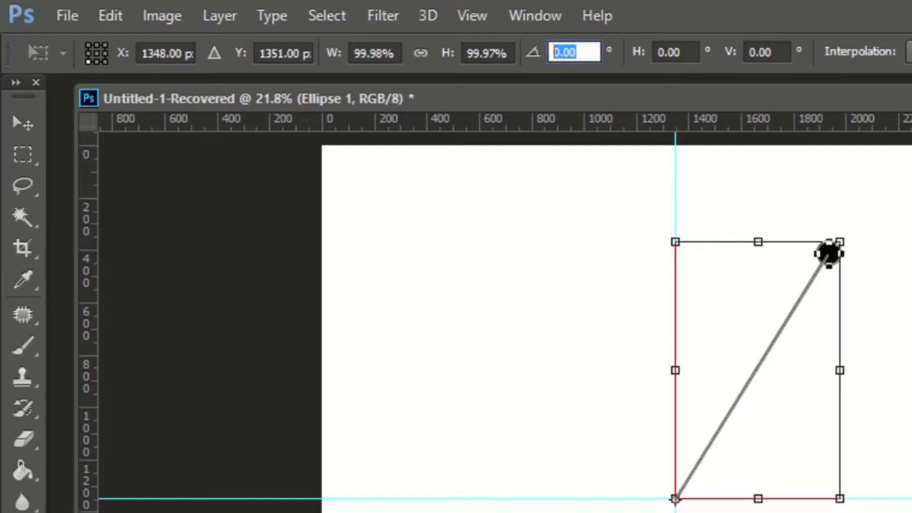
pyautogui.write('1')
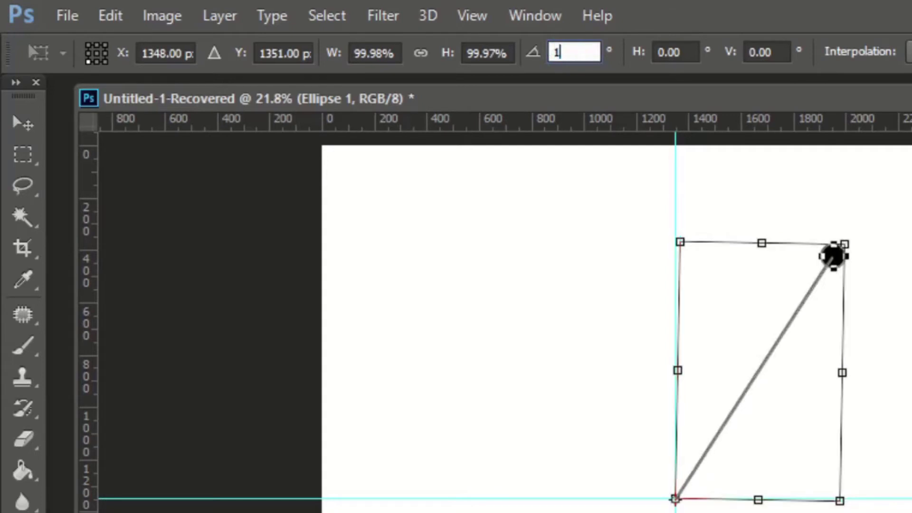
pyautogui.write('5')
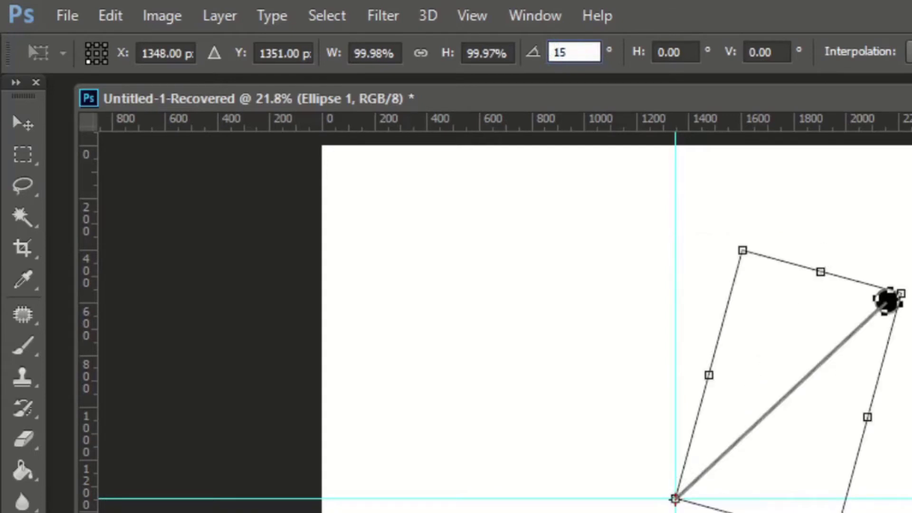
pyautogui.press('Return')
pyautogui.press('Return')
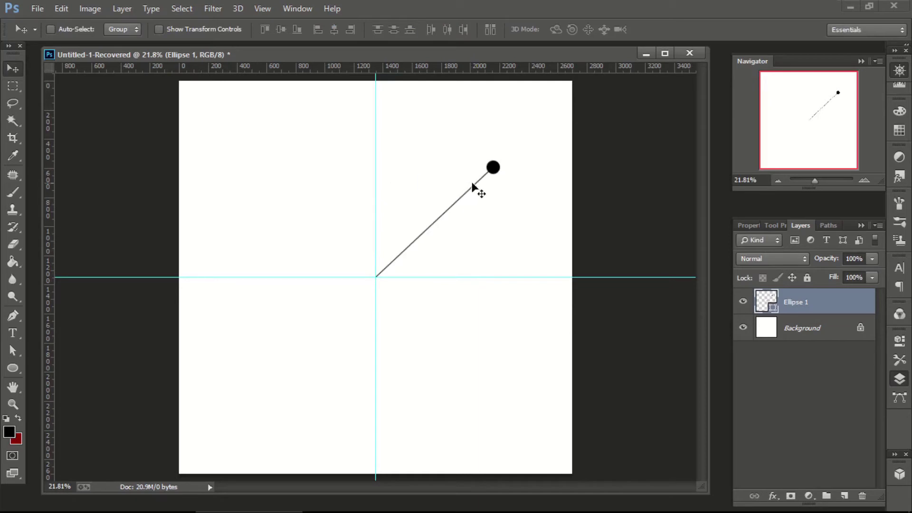
# - Repeat the 15° rotated duplicate until 24 spokes ring the centre, ending at Ellipse 1 copy 23
pyautogui.hotkey('ctrl', 'alt', 'shift', 't')
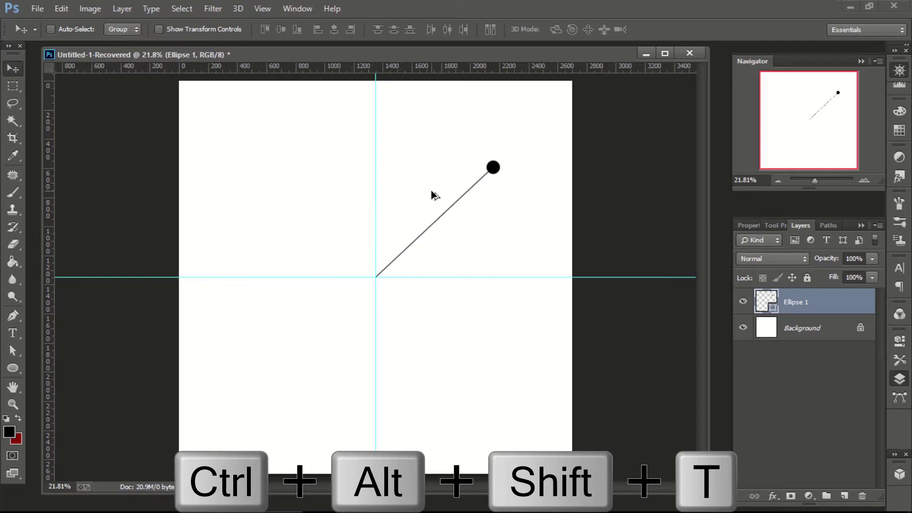
pyautogui.hotkey('ctrl', 'alt', 'shift', 't')
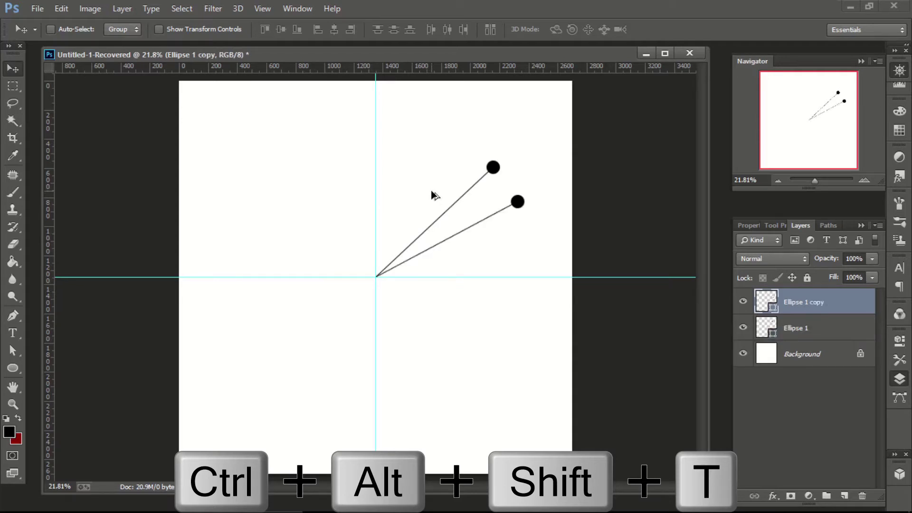
pyautogui.hotkey('ctrl', 'alt', 'shift', 't')
pyautogui.hotkey('ctrl', 'alt', 'shift', 't')
pyautogui.hotkey('ctrl', 'alt', 'shift', 't')
pyautogui.hotkey('ctrl', 'alt', 'shift', 't')
pyautogui.hotkey('ctrl', 'alt', 'shift', 't')
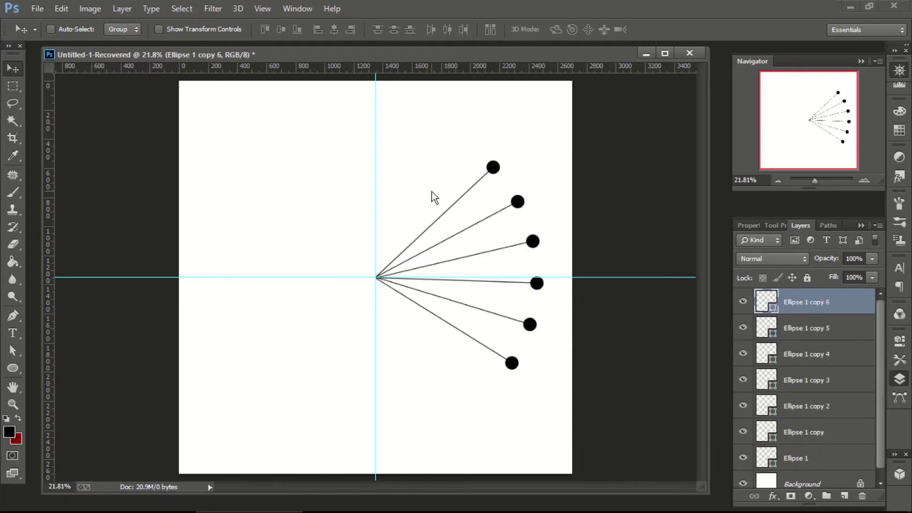
pyautogui.hotkey('ctrl', 'alt', 'shift', 't')
pyautogui.hotkey('ctrl', 'alt', 'shift', 't')
pyautogui.hotkey('ctrl', 'alt', 'shift', 't')
pyautogui.hotkey('ctrl', 'alt', 'shift', 't')
pyautogui.hotkey('ctrl', 'alt', 'shift', 't')
pyautogui.hotkey('ctrl', 'alt', 'shift', 't')
pyautogui.hotkey('ctrl', 'alt', 'shift', 't')
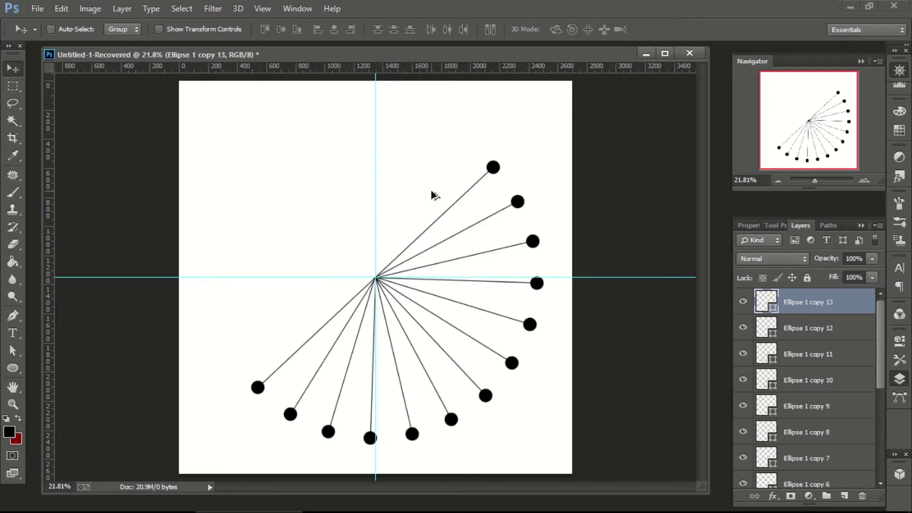
pyautogui.hotkey('ctrl', 'alt', 'shift', 't')
pyautogui.hotkey('ctrl', 'alt', 'shift', 't')
pyautogui.hotkey('ctrl', 'alt', 'shift', 't')
pyautogui.hotkey('ctrl', 'alt', 'shift', 't')
pyautogui.hotkey('ctrl', 'alt', 'shift', 't')
pyautogui.hotkey('ctrl', 'alt', 'shift', 't')
pyautogui.hotkey('ctrl', 'alt', 'shift', 't')
pyautogui.hotkey('ctrl', 'alt', 'shift', 't')
pyautogui.hotkey('ctrl', 'alt', 'shift', 't')
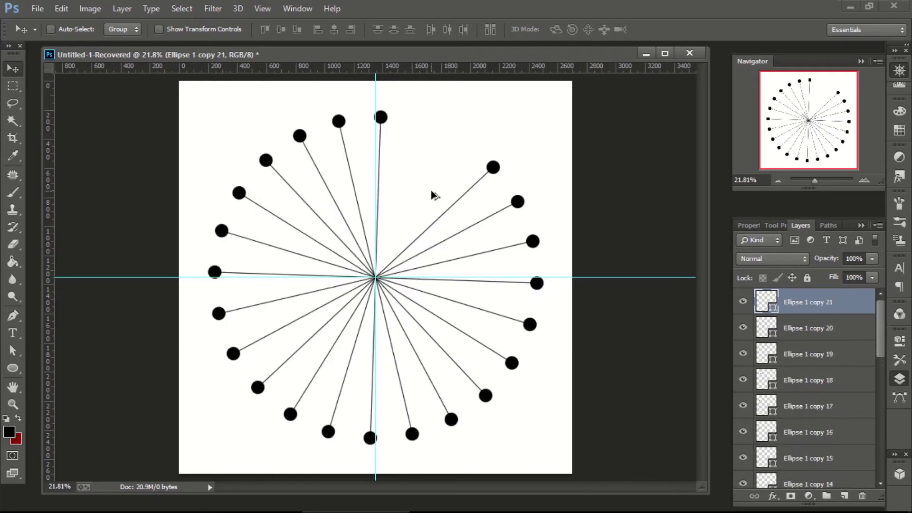
pyautogui.hotkey('ctrl', 'alt', 'shift', 't')
pyautogui.hotkey('ctrl', 'alt', 'shift', 't')
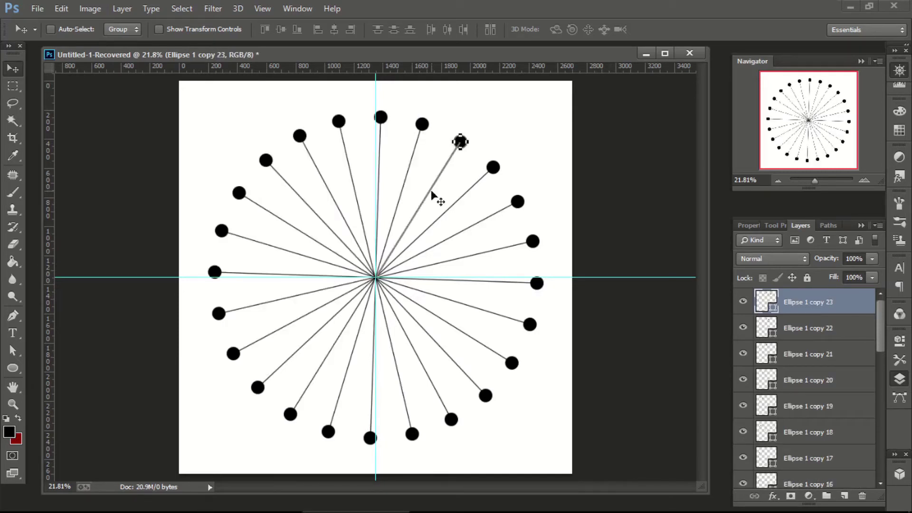
pyautogui.press('Return')
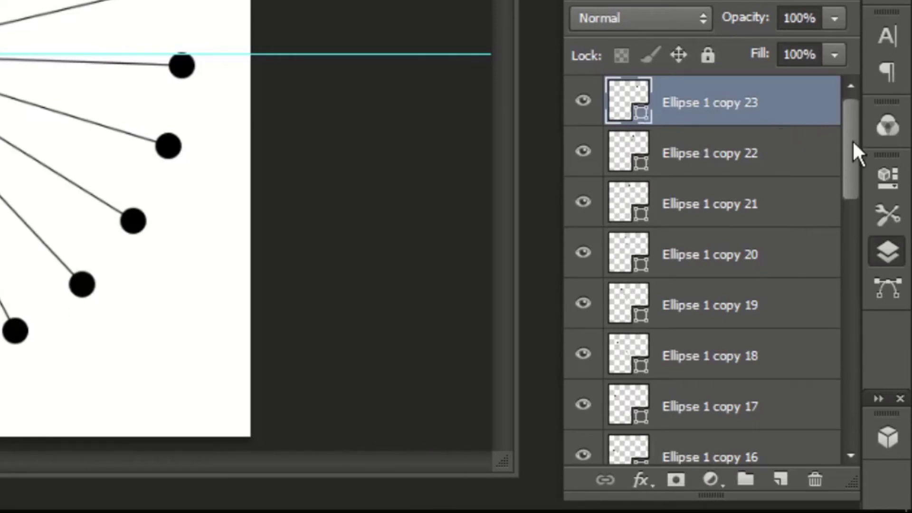
pyautogui.moveTo(853, 142); pyautogui.dragTo(857, 408)
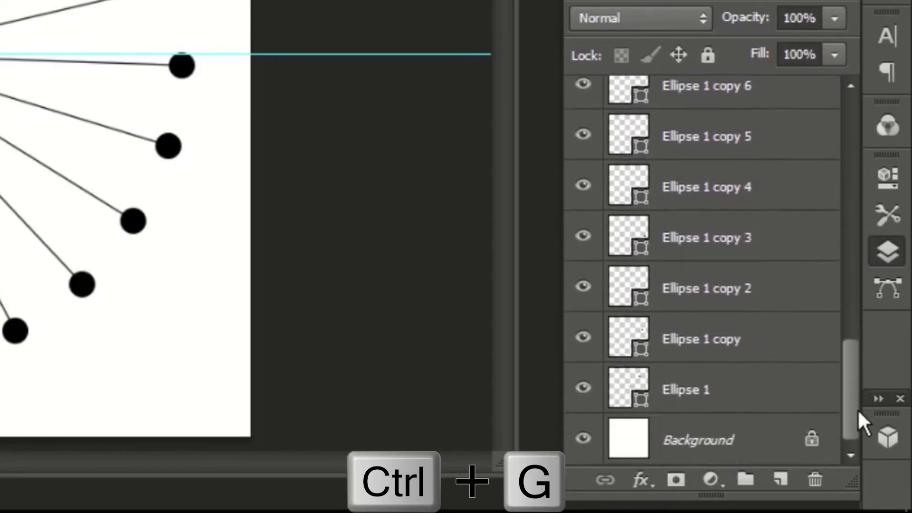
# - Group all 24 Ellipse spoke layers into Group 1 and hide that group
pyautogui.keyDown('shift'); pyautogui.click(730, 400); pyautogui.keyUp('shift')
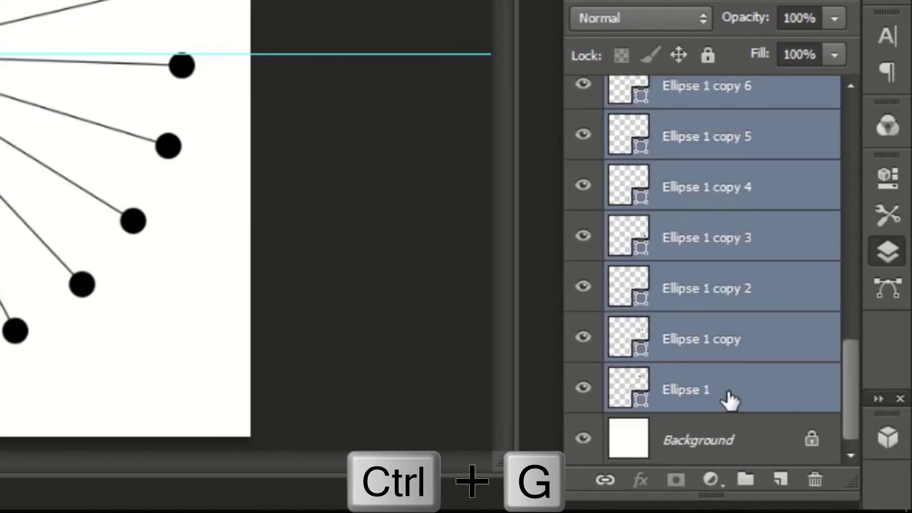
pyautogui.hotkey('ctrl', 'g')
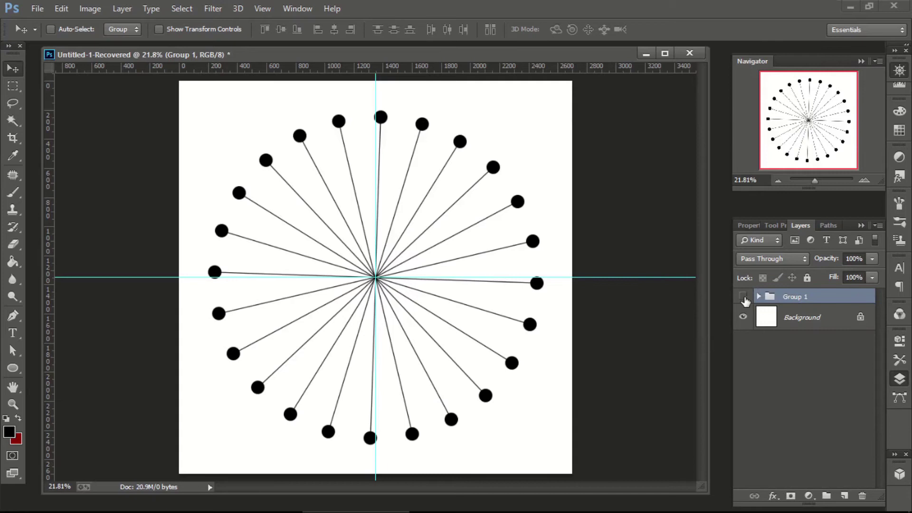
pyautogui.click(742, 297)
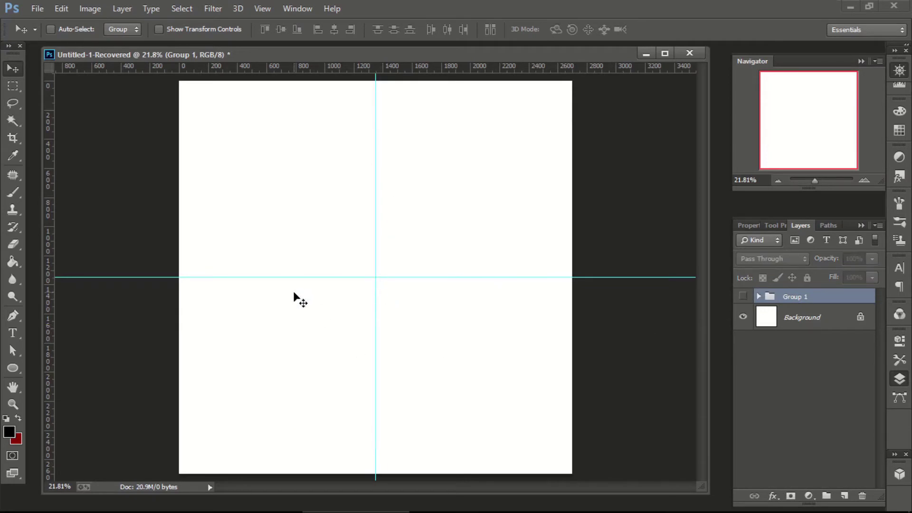
pyautogui.scroll(-1, 600, 221)
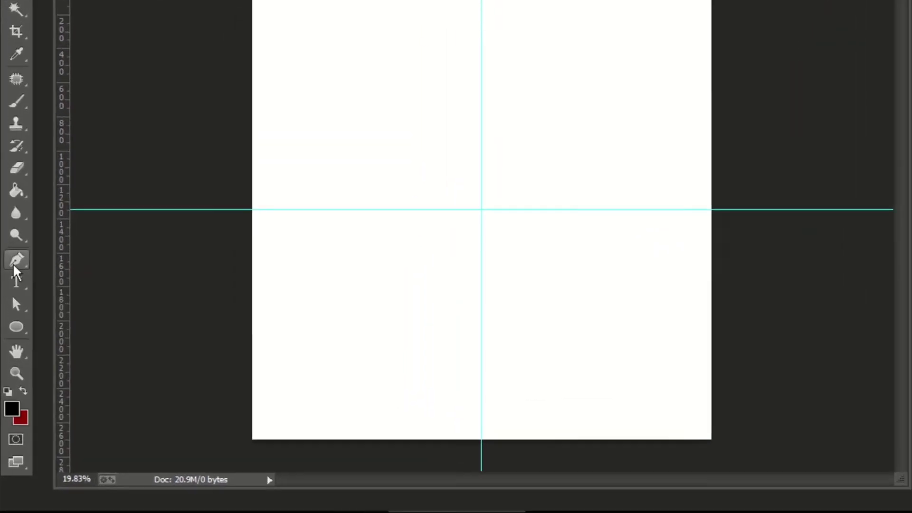
# - Draw a closed three-point Pen wedge from the guide intersection toward the top-right corner
pyautogui.click(13, 314)
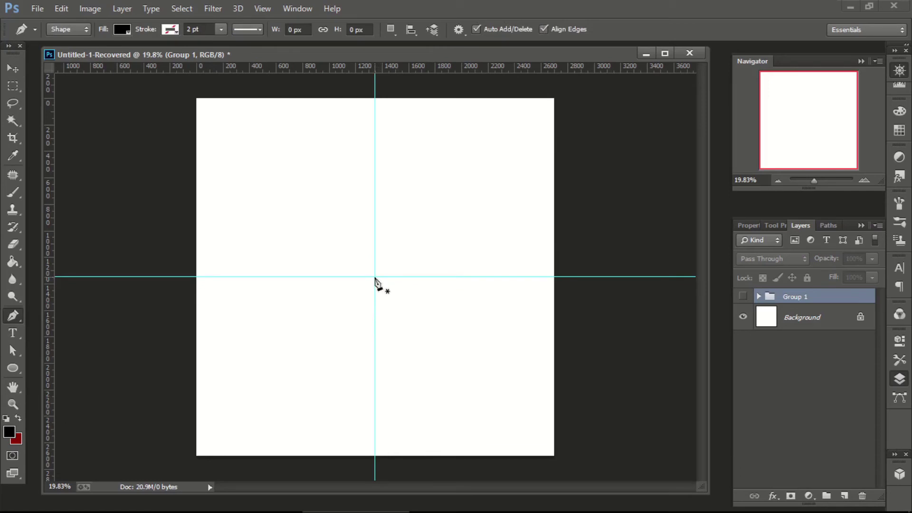
pyautogui.click(375, 277)
pyautogui.click(543, 78)
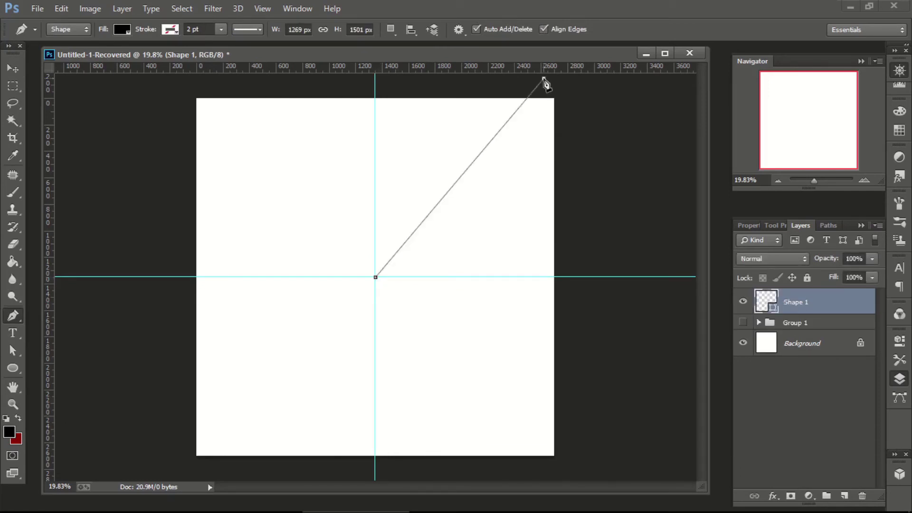
pyautogui.click(574, 109)
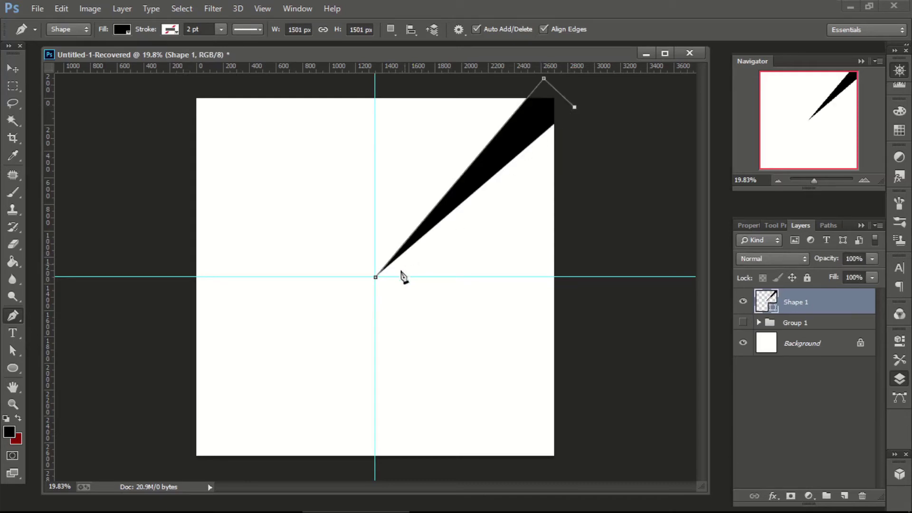
pyautogui.click(376, 278)
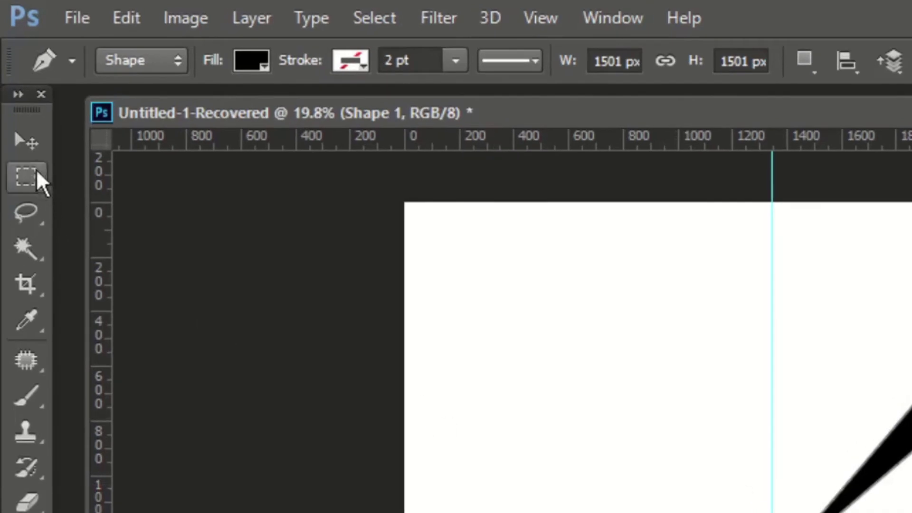
# - Rotate the Shape 1 wedge 20° clockwise around its tip at the guide intersection
pyautogui.click(26, 141)
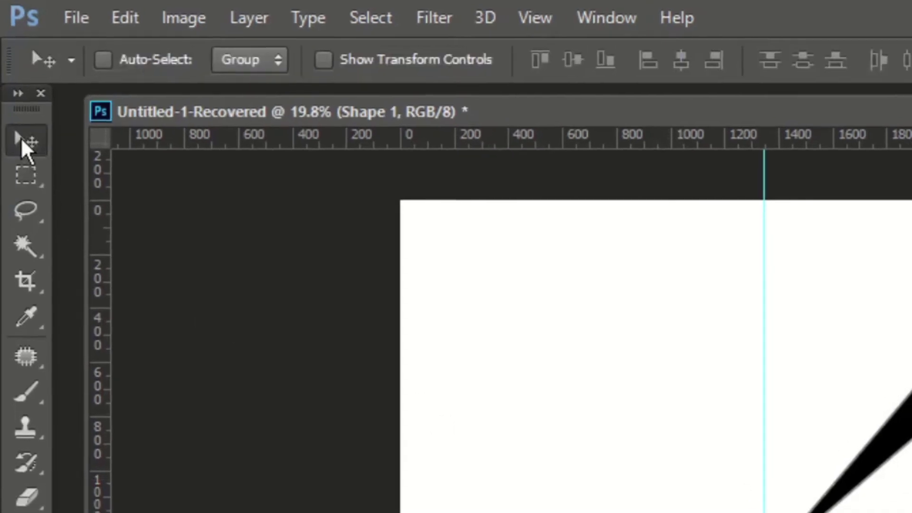
pyautogui.hotkey('ctrl', 't')
pyautogui.press('Return')
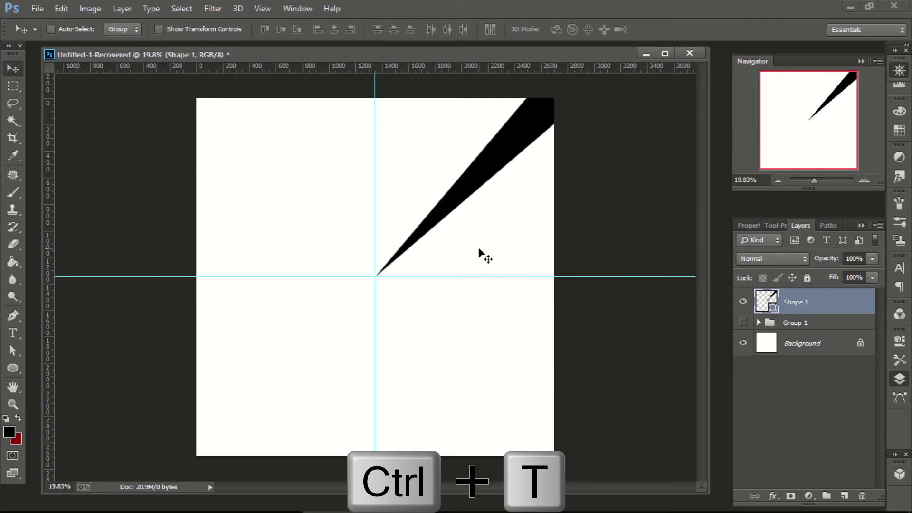
pyautogui.hotkey('ctrl', 't')
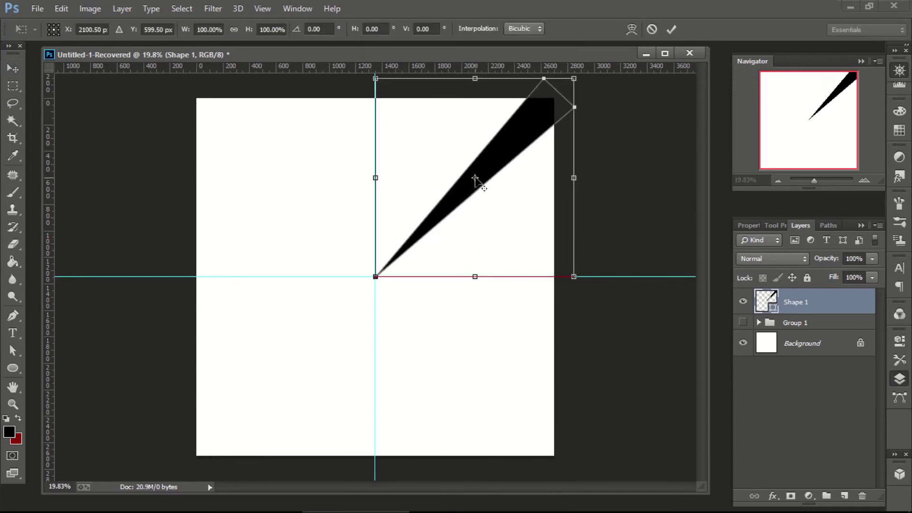
pyautogui.moveTo(475, 179); pyautogui.dragTo(375, 277)
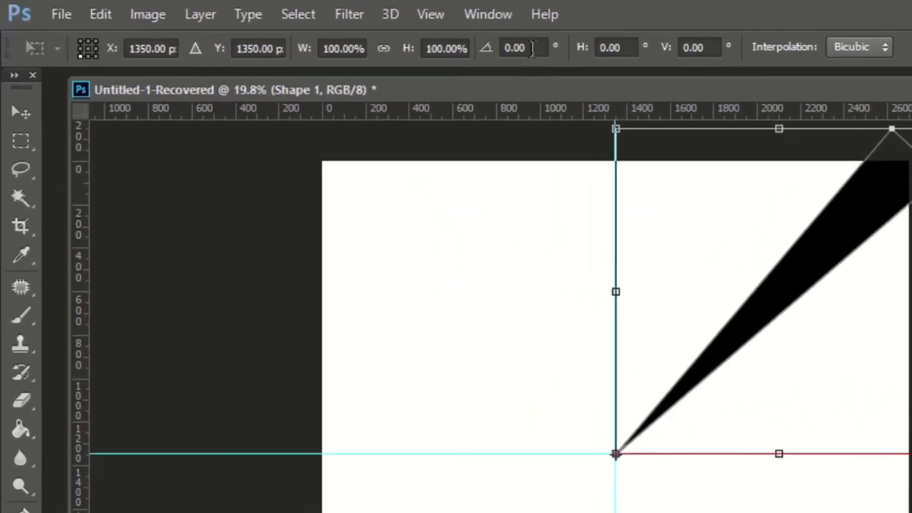
pyautogui.click(309, 29)
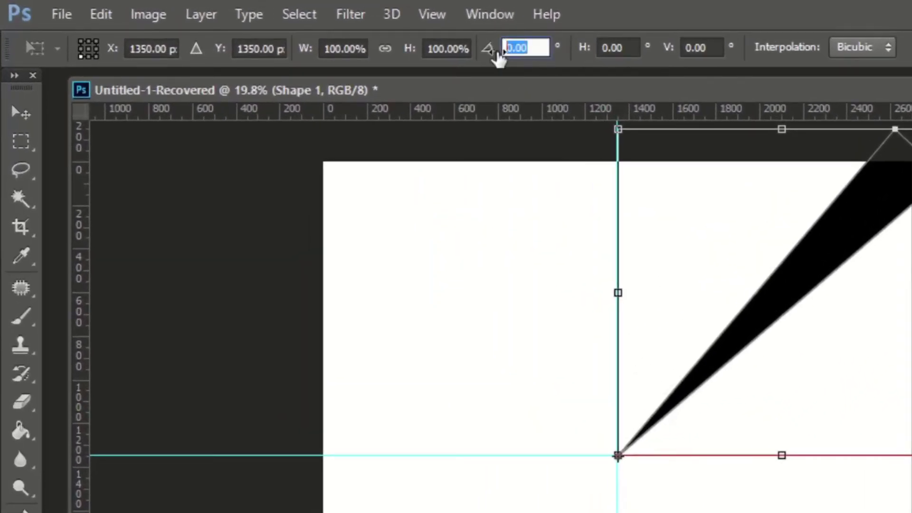
pyautogui.write('20')
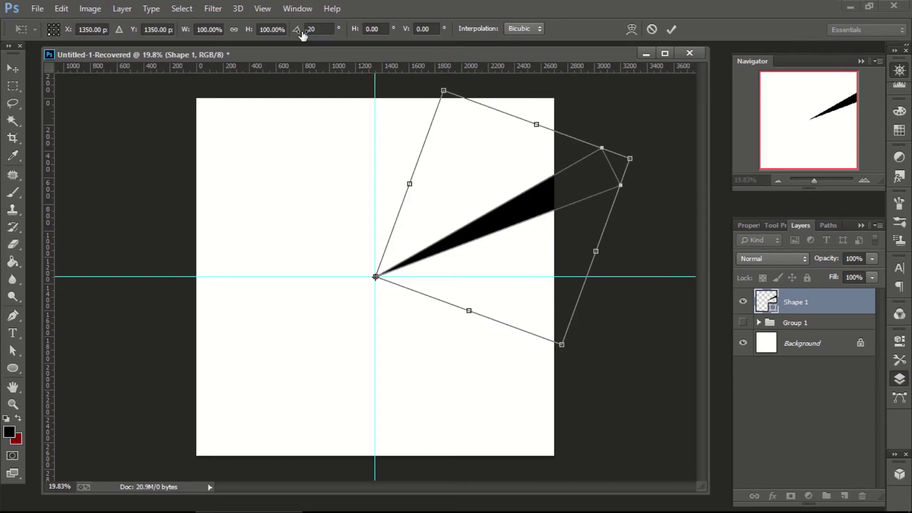
pyautogui.press('Return')
# - Repeat the 20° rotated wedge duplicate around the centre, through Shape 1 copy 16
pyautogui.hotkey('ctrl', 'alt', 'shift', 't')
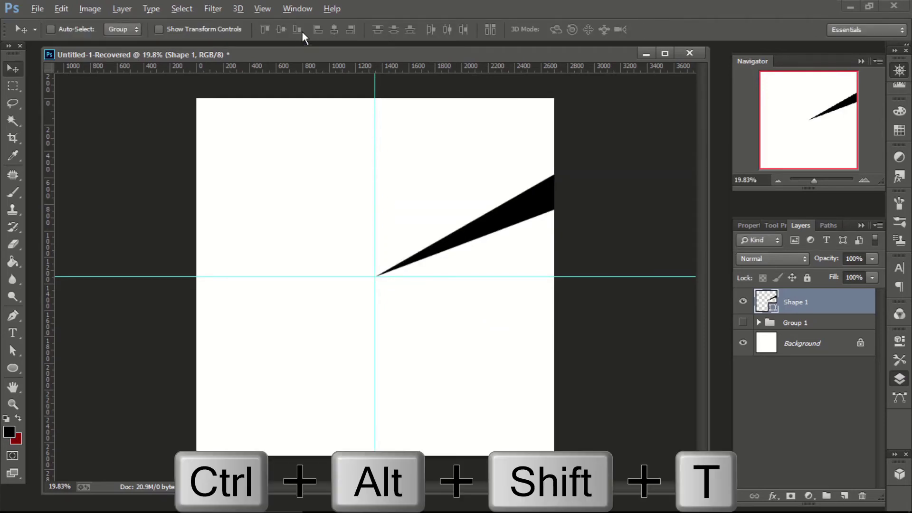
pyautogui.hotkey('ctrl', 'alt', 'shift', 't')
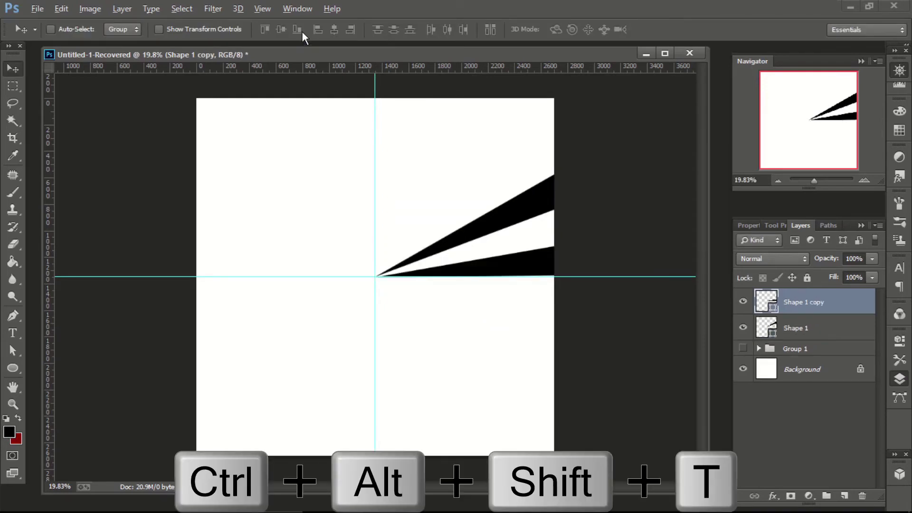
pyautogui.hotkey('ctrl', 'alt', 'shift', 't')
pyautogui.hotkey('ctrl', 'alt', 'shift', 't')
pyautogui.hotkey('ctrl', 'alt', 'shift', 't')
pyautogui.hotkey('ctrl', 'alt', 'shift', 't')
pyautogui.hotkey('ctrl', 'alt', 'shift', 't')
pyautogui.hotkey('ctrl', 'alt', 'shift', 't')
pyautogui.hotkey('ctrl', 'alt', 'shift', 't')
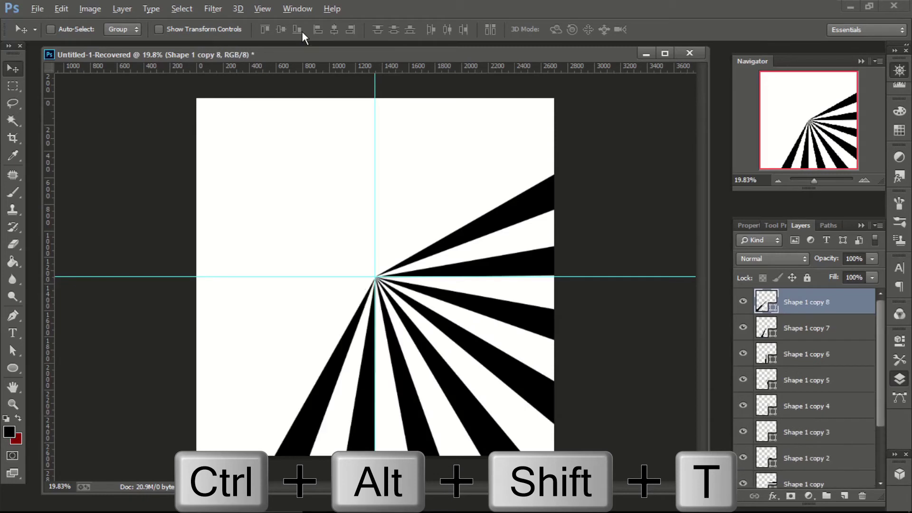
pyautogui.hotkey('ctrl', 'alt', 'shift', 't')
pyautogui.hotkey('ctrl', 'alt', 'shift', 't')
pyautogui.hotkey('ctrl', 'alt', 'shift', 't')
pyautogui.hotkey('ctrl', 'alt', 'shift', 't')
pyautogui.hotkey('ctrl', 'alt', 'shift', 't')
pyautogui.hotkey('ctrl', 'alt', 'shift', 't')
pyautogui.hotkey('ctrl', 'alt', 'shift', 't')
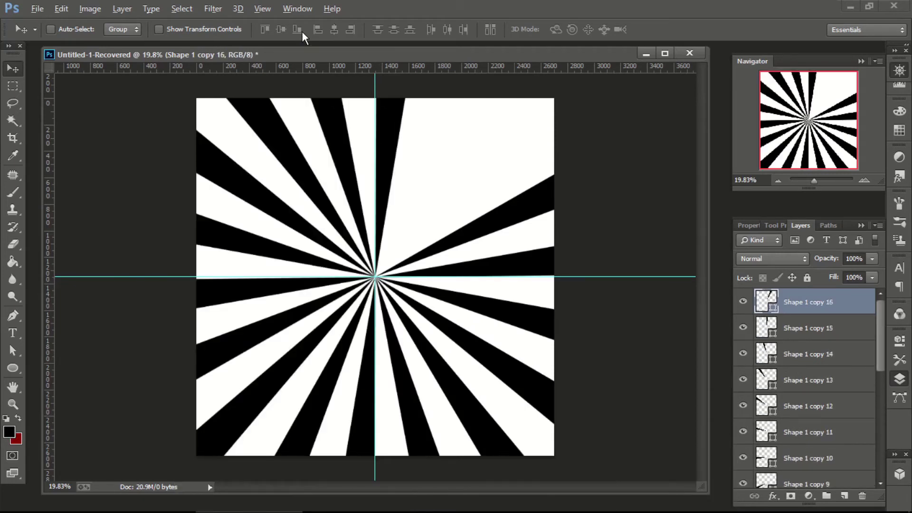
pyautogui.hotkey('ctrl', 'alt', 'shift', 't')
pyautogui.hotkey('ctrl', 'alt', 'shift', 't')
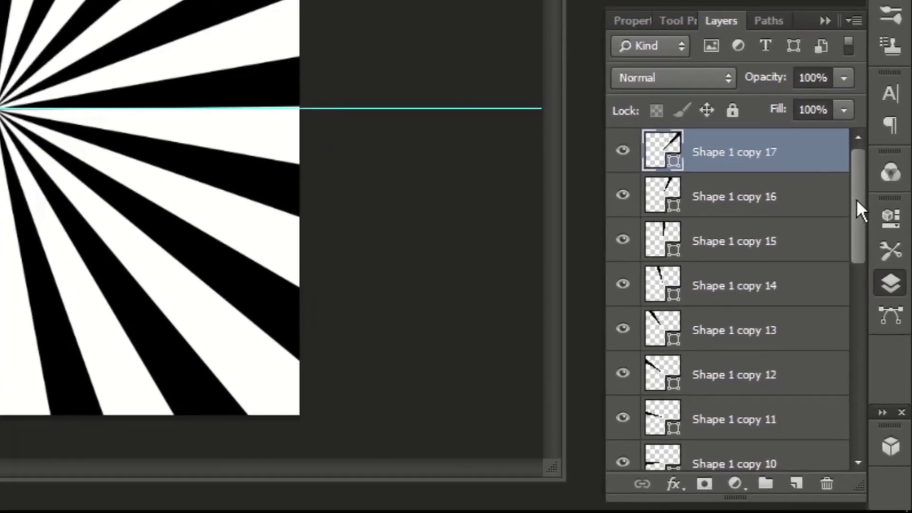
pyautogui.moveTo(856, 199); pyautogui.dragTo(857, 392)
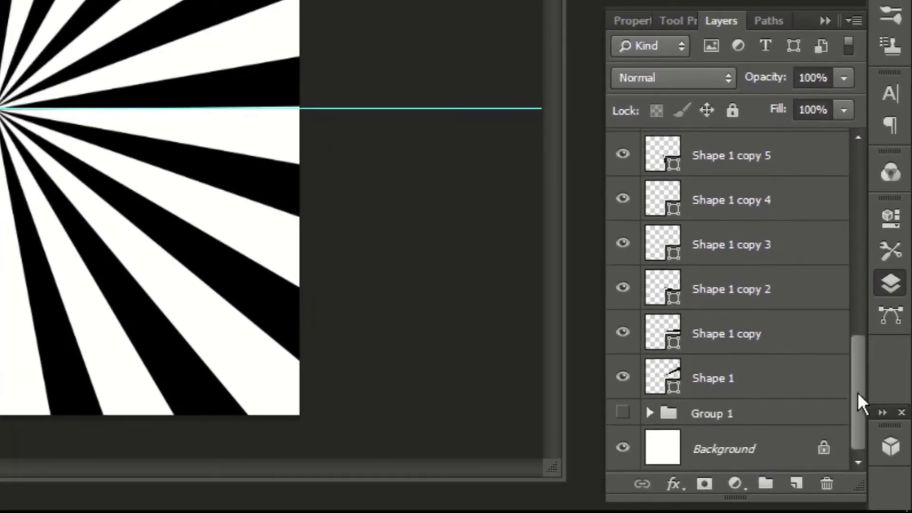
# - Select wedge layers Shape 1 through copy 17 and group them with Ctrl+G
pyautogui.keyDown('shift'); pyautogui.click(782, 387); pyautogui.keyUp('shift')
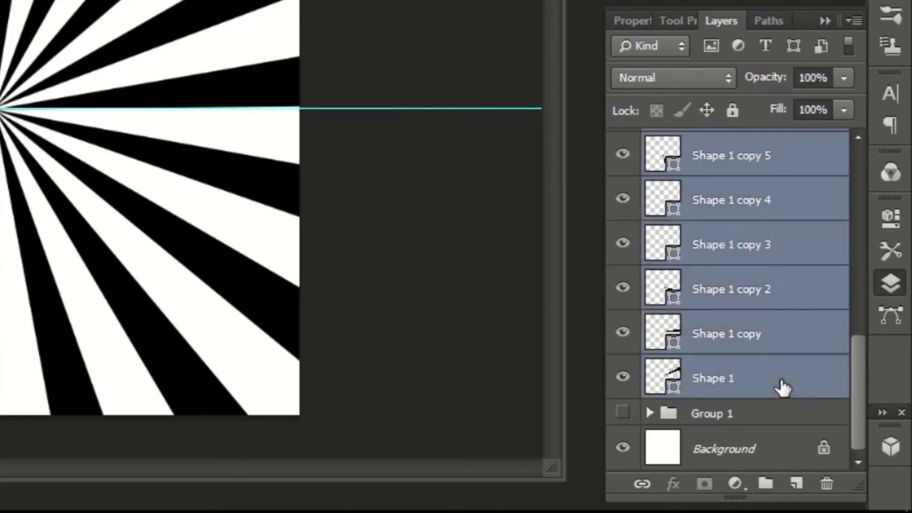
pyautogui.hotkey('ctrl', 'g')
pyautogui.hotkey('ctrl', 'g')
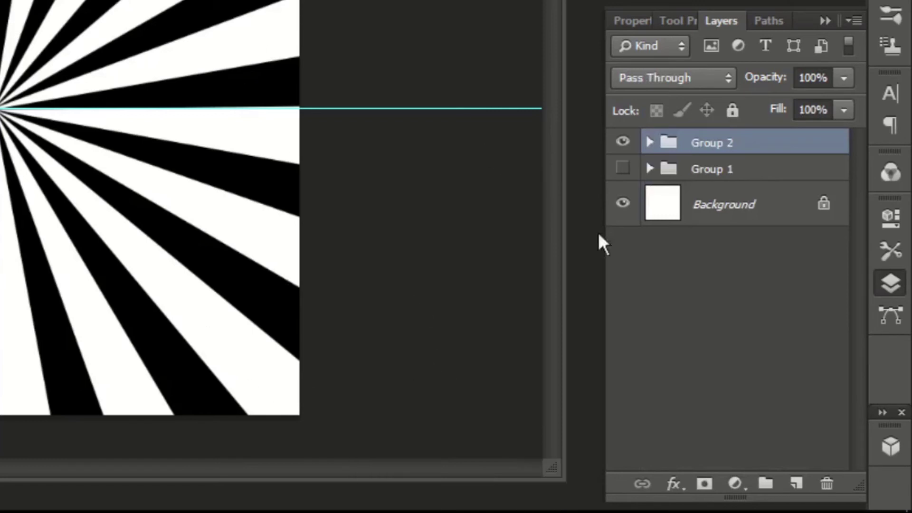
# - Give Group 2 a cyan (00ffe4) Color Overlay so the sunburst turns cyan and white
pyautogui.doubleClick(809, 156)
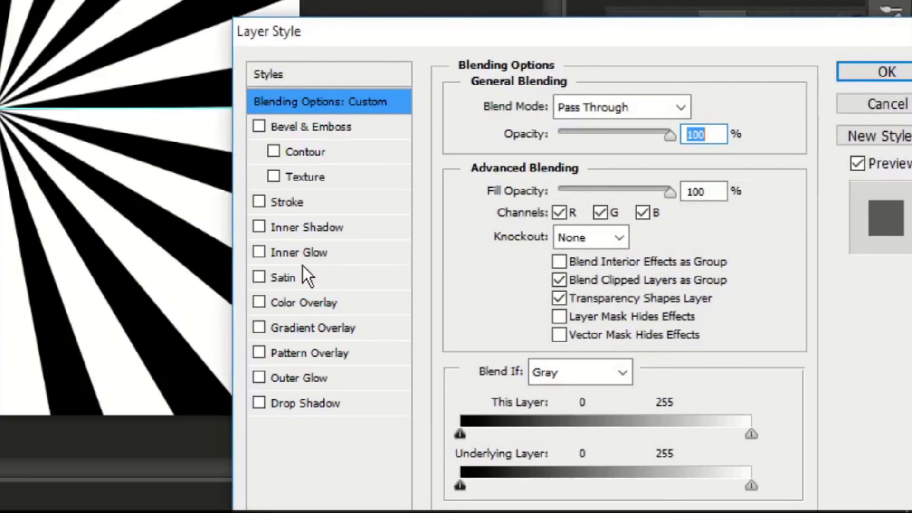
pyautogui.click(296, 302)
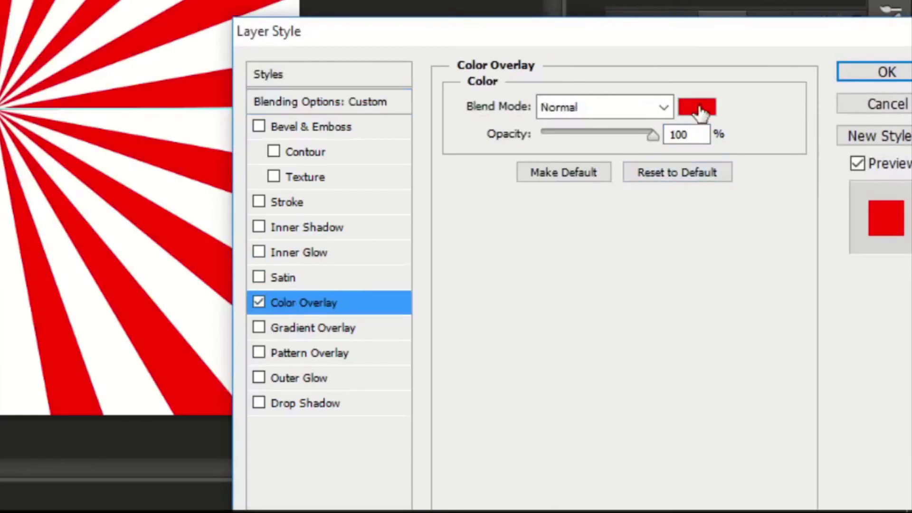
pyautogui.click(699, 109)
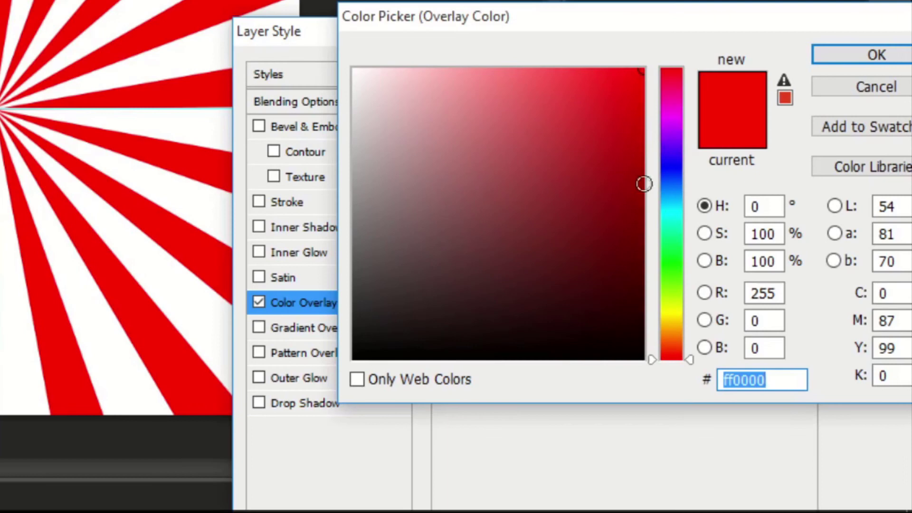
pyautogui.click(676, 219)
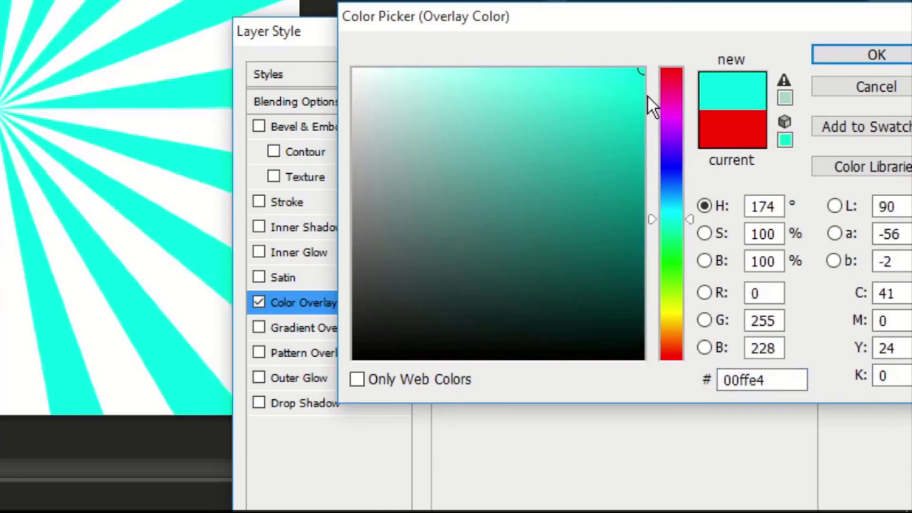
pyautogui.click(877, 55)
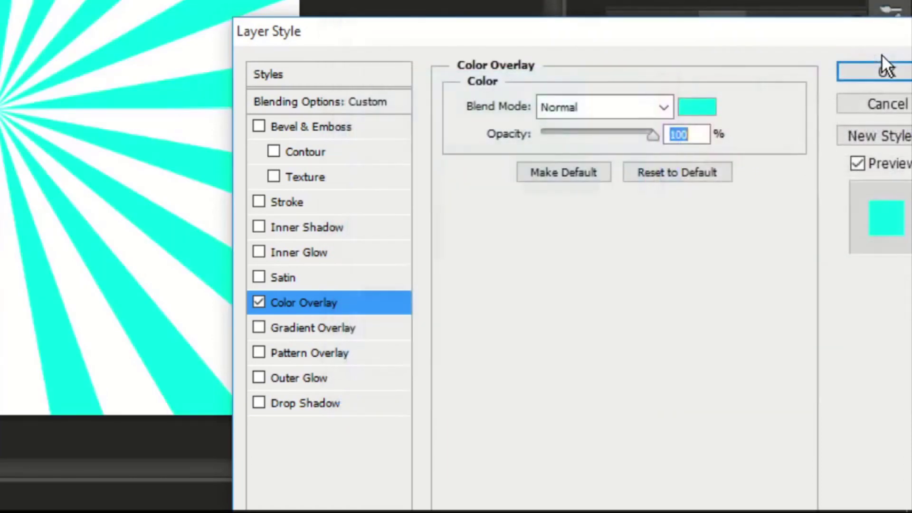
pyautogui.click(875, 107)
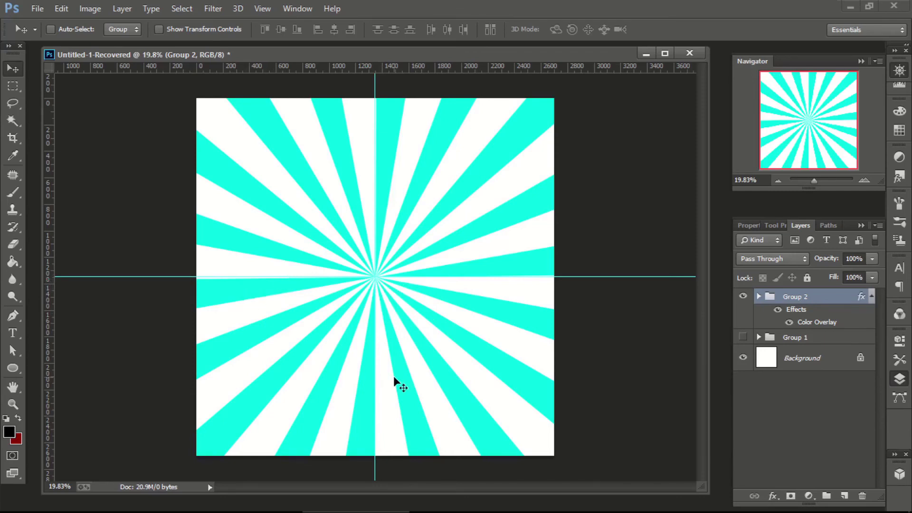
# - Hide Group 2 and select the Ellipse Tool from the shape tools
pyautogui.hotkey('ctrl', ',')
pyautogui.moveTo(15, 368)
pyautogui.mouseDown()
pyautogui.moveTo(51, 375)
pyautogui.moveTo(62, 391)
pyautogui.mouseUp()
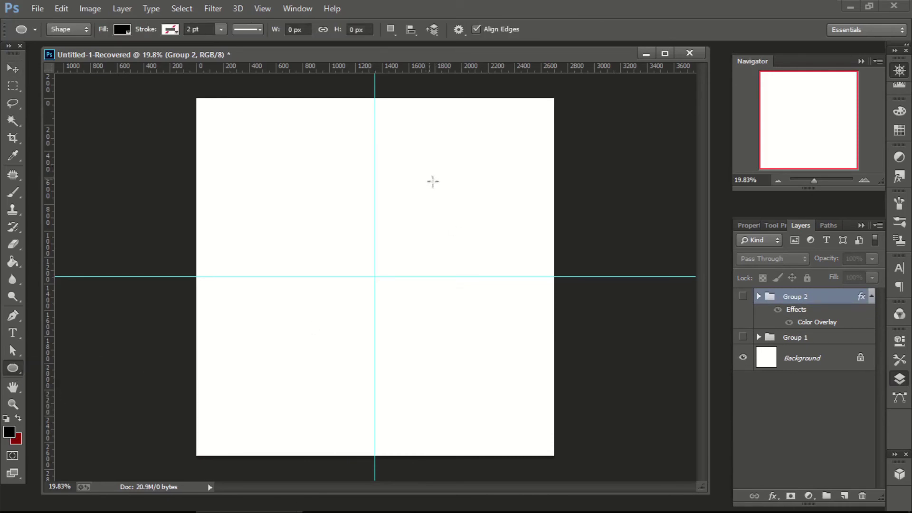
# - Draw a small black circle and rotate it 11° around the guide intersection
pyautogui.moveTo(432, 184); pyautogui.dragTo(442, 189)
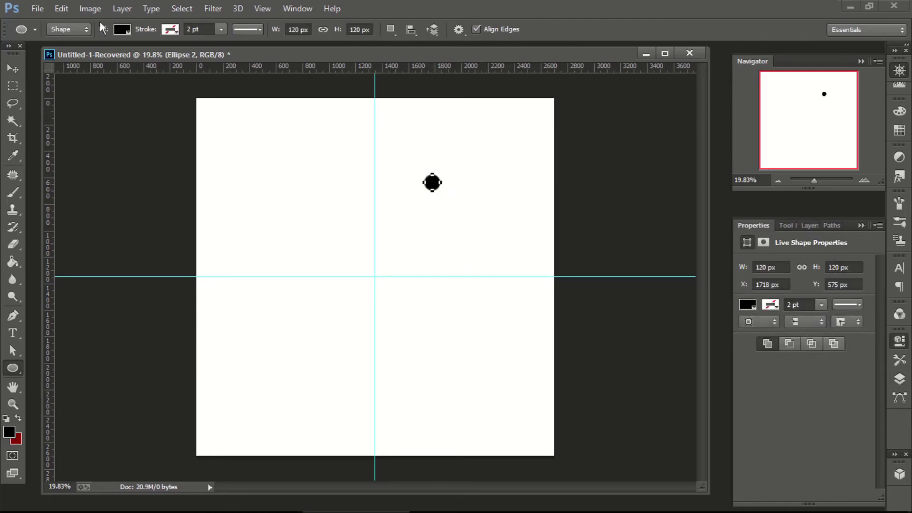
pyautogui.click(12, 69)
pyautogui.hotkey('ctrl', 't')
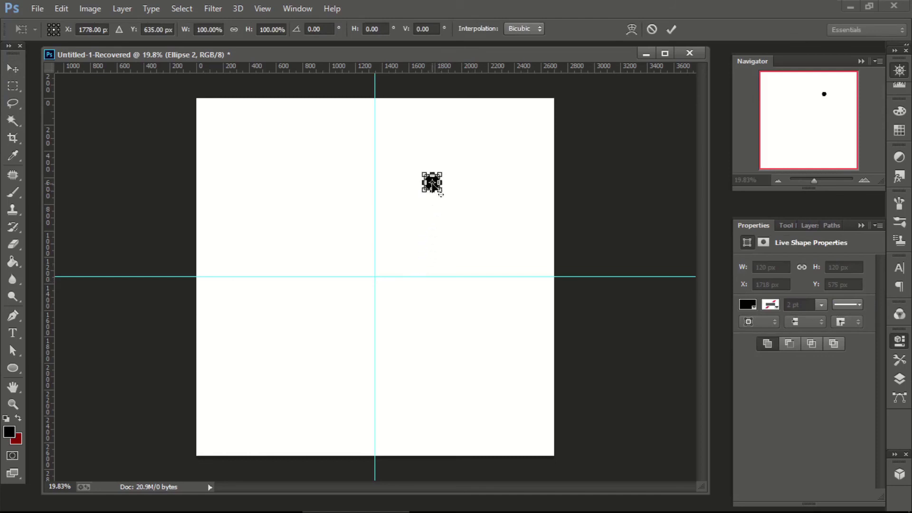
pyautogui.moveTo(432, 183); pyautogui.dragTo(375, 278)
pyautogui.click(324, 27)
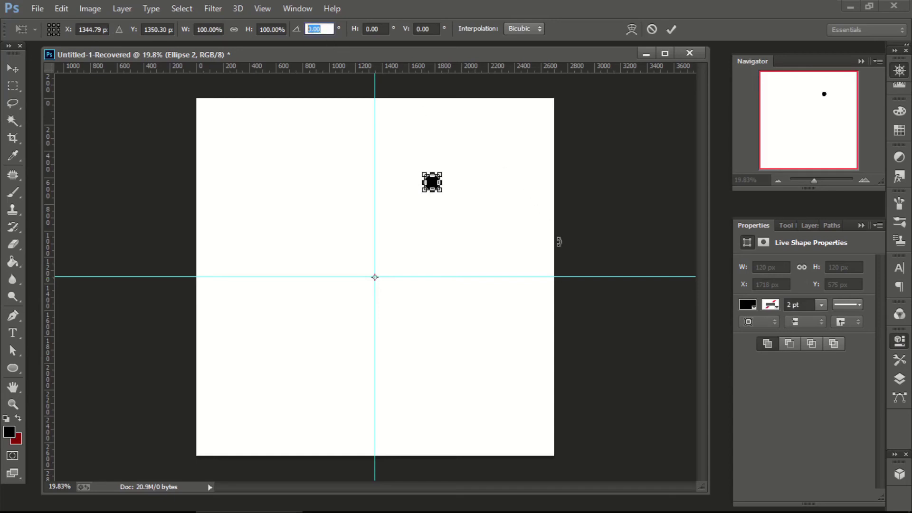
pyautogui.write('11')
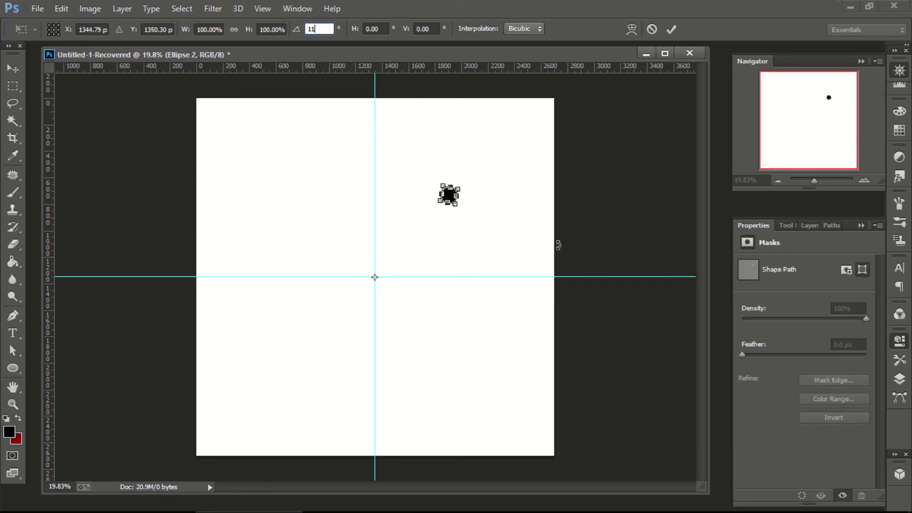
pyautogui.press('Return')
pyautogui.press('Return')
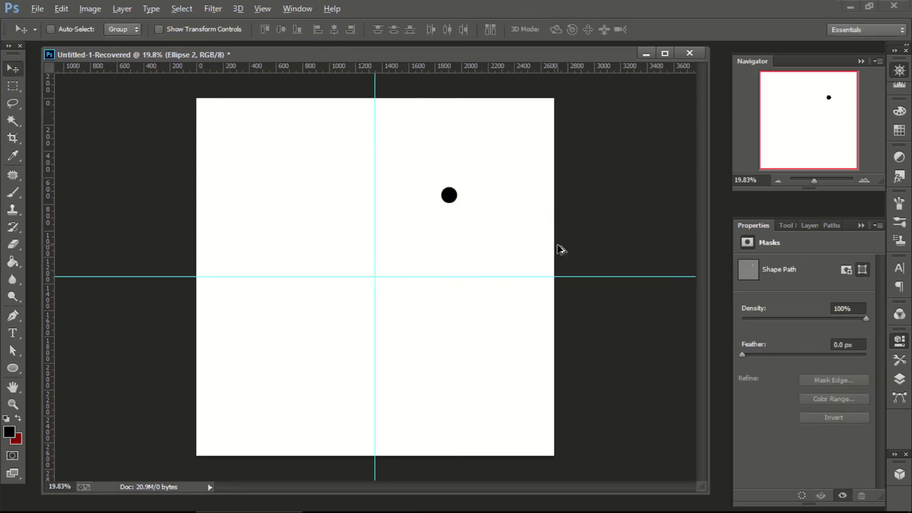
# - Repeat the rotated dot copy around the centre, then move one dot into the upper-right gap
pyautogui.hotkey('ctrl', 'alt', 'shift', 't')
pyautogui.hotkey('ctrl', 'alt', 'shift', 't')
pyautogui.hotkey('ctrl', 'alt', 'shift', 't')
pyautogui.hotkey('ctrl', 'alt', 'shift', 't')
pyautogui.hotkey('ctrl', 'alt', 'shift', 't')
pyautogui.hotkey('ctrl', 'alt', 'shift', 't')
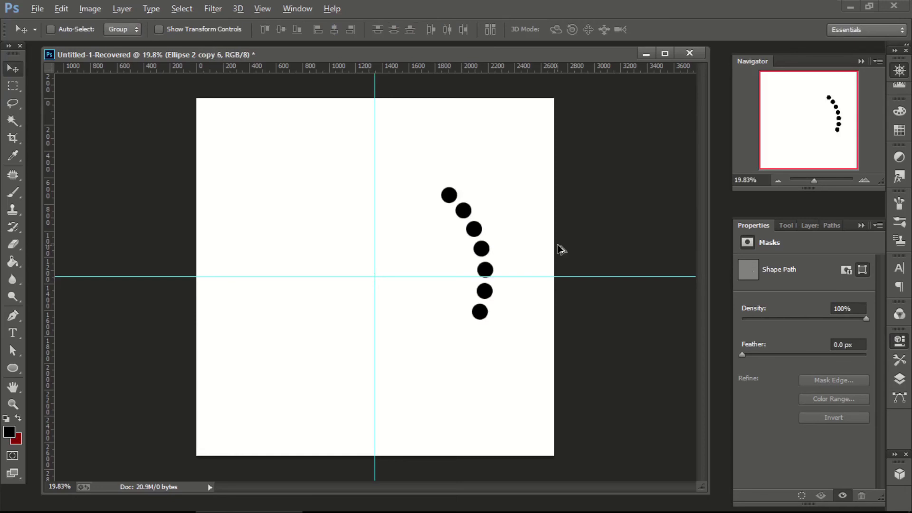
pyautogui.hotkey('ctrl', 'alt', 'shift', 't')
pyautogui.hotkey('ctrl', 'alt', 'shift', 't')
pyautogui.hotkey('ctrl', 'alt', 'shift', 't')
pyautogui.hotkey('ctrl', 'alt', 'shift', 't')
pyautogui.hotkey('ctrl', 'alt', 'shift', 't')
pyautogui.hotkey('ctrl', 'alt', 'shift', 't')
pyautogui.hotkey('ctrl', 'alt', 'shift', 't')
pyautogui.hotkey('ctrl', 'alt', 'shift', 't')
pyautogui.hotkey('ctrl', 'alt', 'shift', 't')
pyautogui.hotkey('ctrl', 'alt', 'shift', 't')
pyautogui.hotkey('ctrl', 'alt', 'shift', 't')
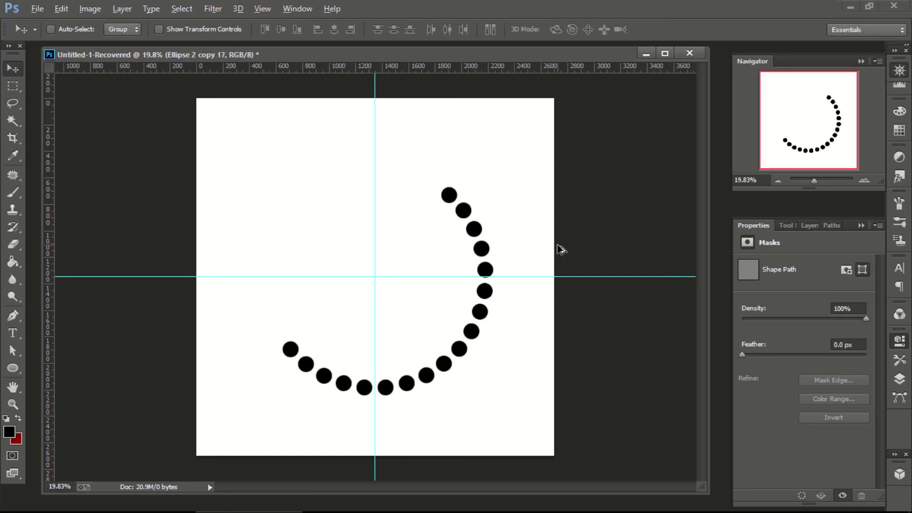
pyautogui.hotkey('ctrl', 'alt', 'shift', 't')
pyautogui.hotkey('ctrl', 'alt', 'shift', 't')
pyautogui.hotkey('ctrl', 'alt', 'shift', 't')
pyautogui.hotkey('ctrl', 'alt', 'shift', 't')
pyautogui.hotkey('ctrl', 'alt', 'shift', 't')
pyautogui.hotkey('ctrl', 'alt', 'shift', 't')
pyautogui.hotkey('ctrl', 'alt', 'shift', 't')
pyautogui.hotkey('ctrl', 'alt', 'shift', 't')
pyautogui.hotkey('ctrl', 'alt', 'shift', 't')
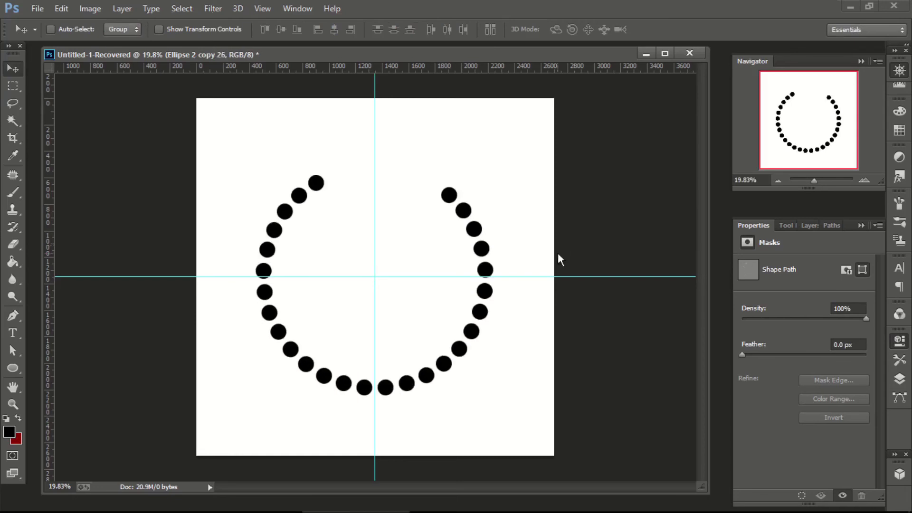
pyautogui.hotkey('ctrl', 'alt', 'shift', 't')
pyautogui.hotkey('ctrl', 'alt', 'shift', 't')
pyautogui.hotkey('ctrl', 'alt', 'shift', 't')
pyautogui.hotkey('ctrl', 'alt', 'shift', 't')
pyautogui.hotkey('ctrl', 'alt', 'shift', 't')
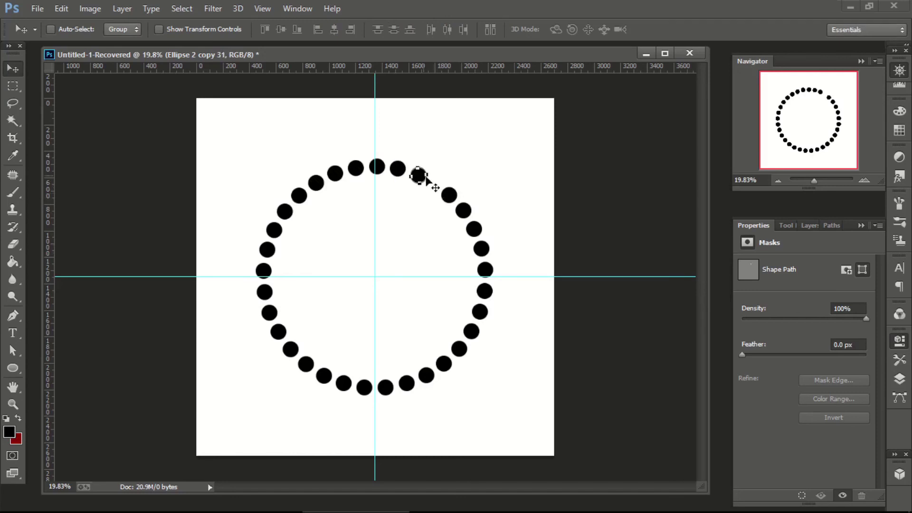
pyautogui.press('Return')
pyautogui.moveTo(442, 190); pyautogui.dragTo(458, 193)
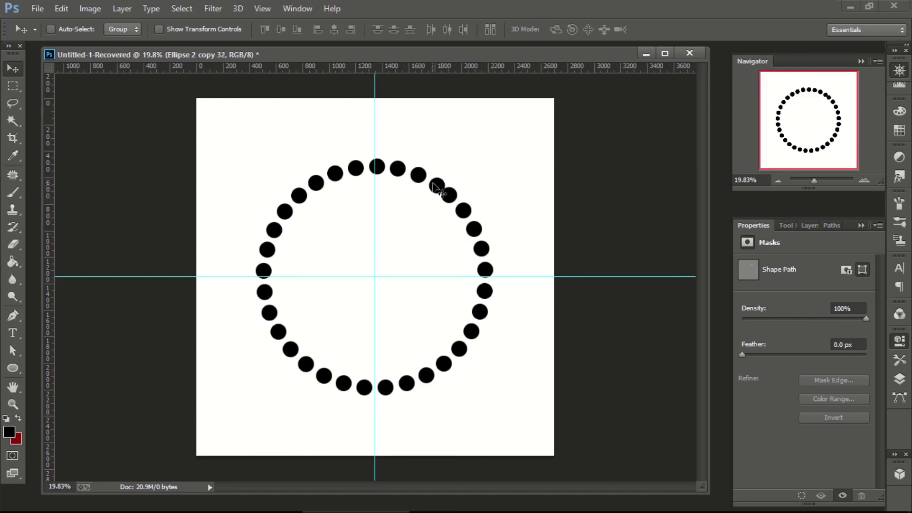